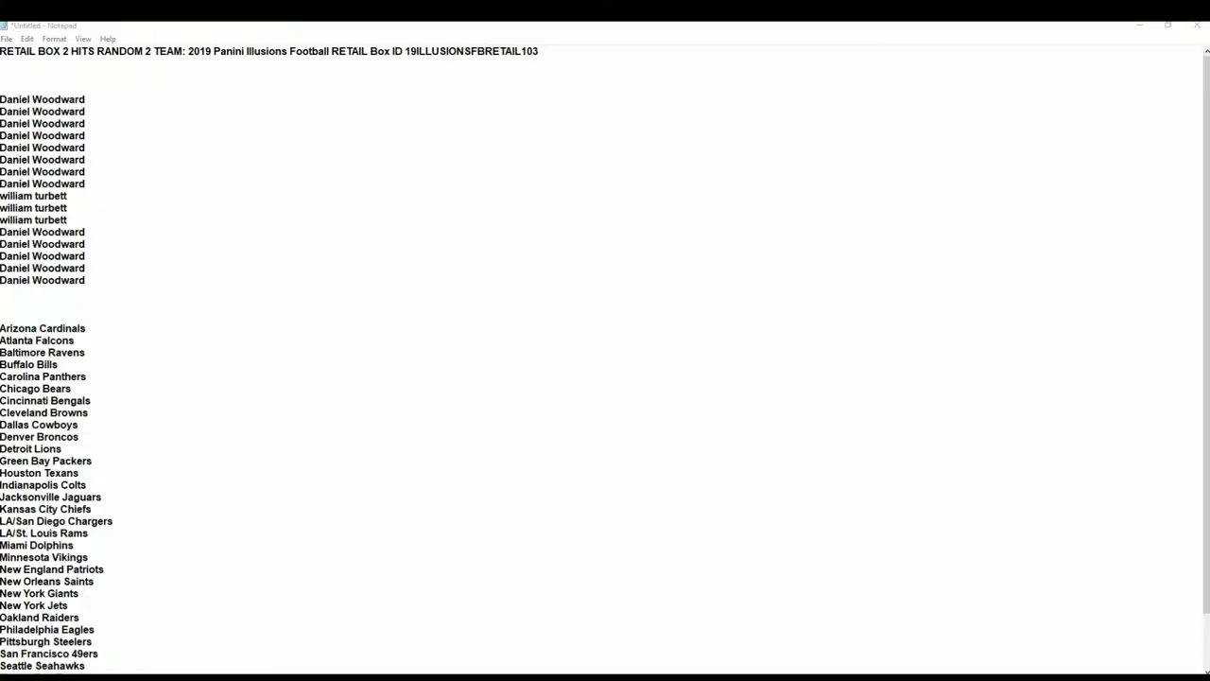
Copy the 16 owner names in Notepad and paste a second copy below the last name.
left_click_drag(90, 283, 3, 100)
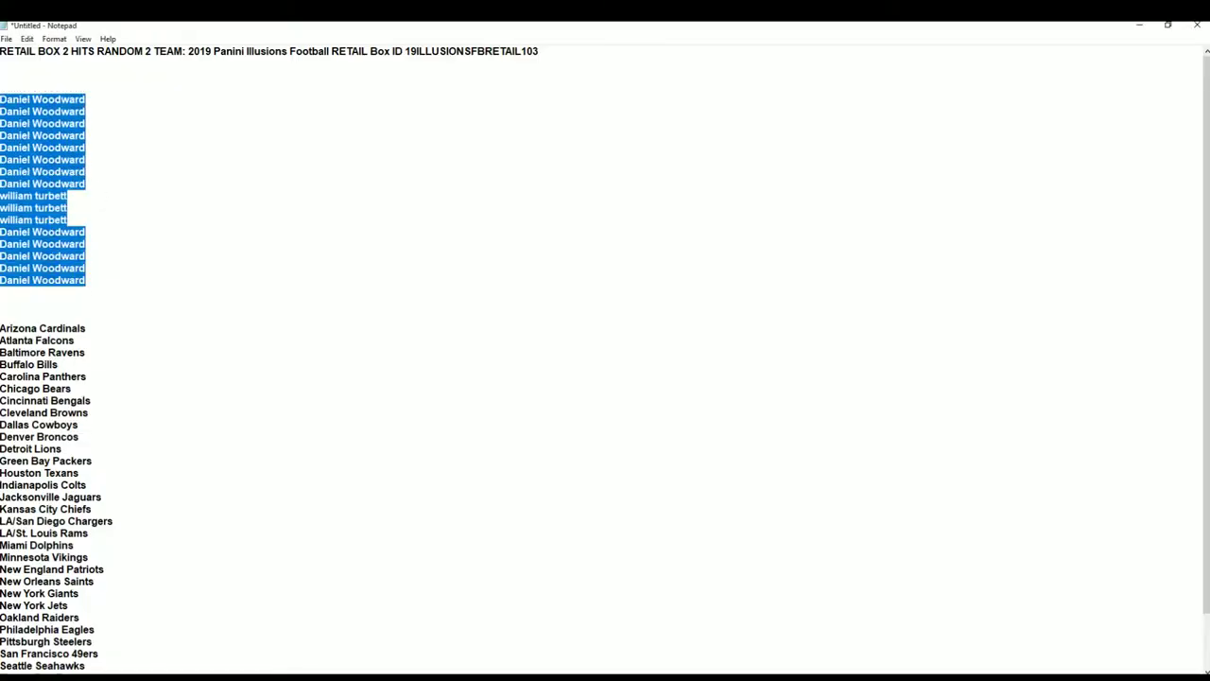
right_click(34, 115)
left_click(63, 157)
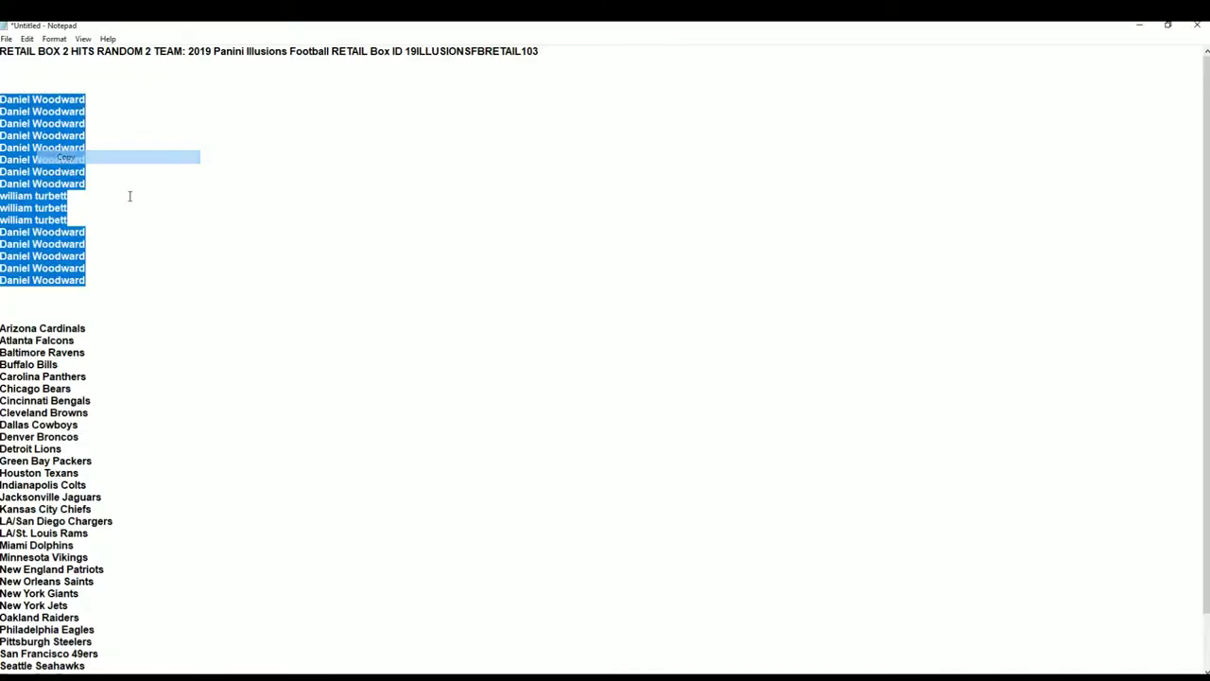
left_click(107, 275)
key("Return")
key("ctrl+v")
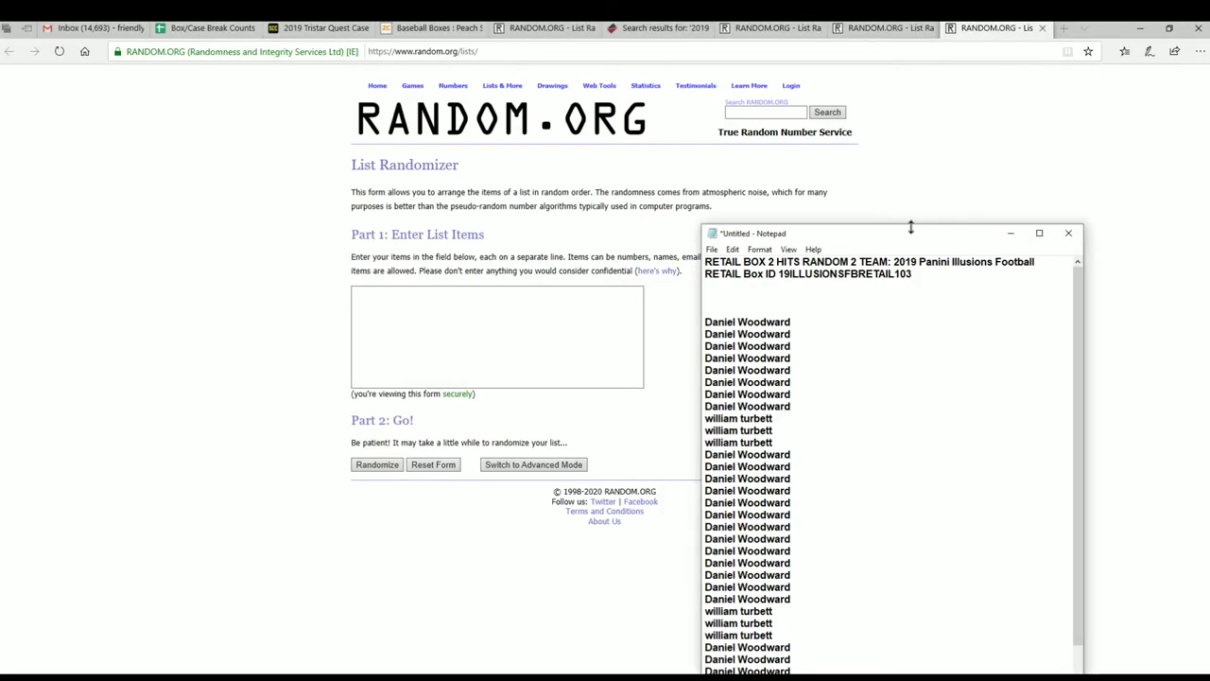
Maximize Notepad and copy all 32 owner name lines.
double_click(911, 230)
scroll(789, 456, "down", 1)
left_click_drag(791, 455, 679, 71)
right_click(720, 95)
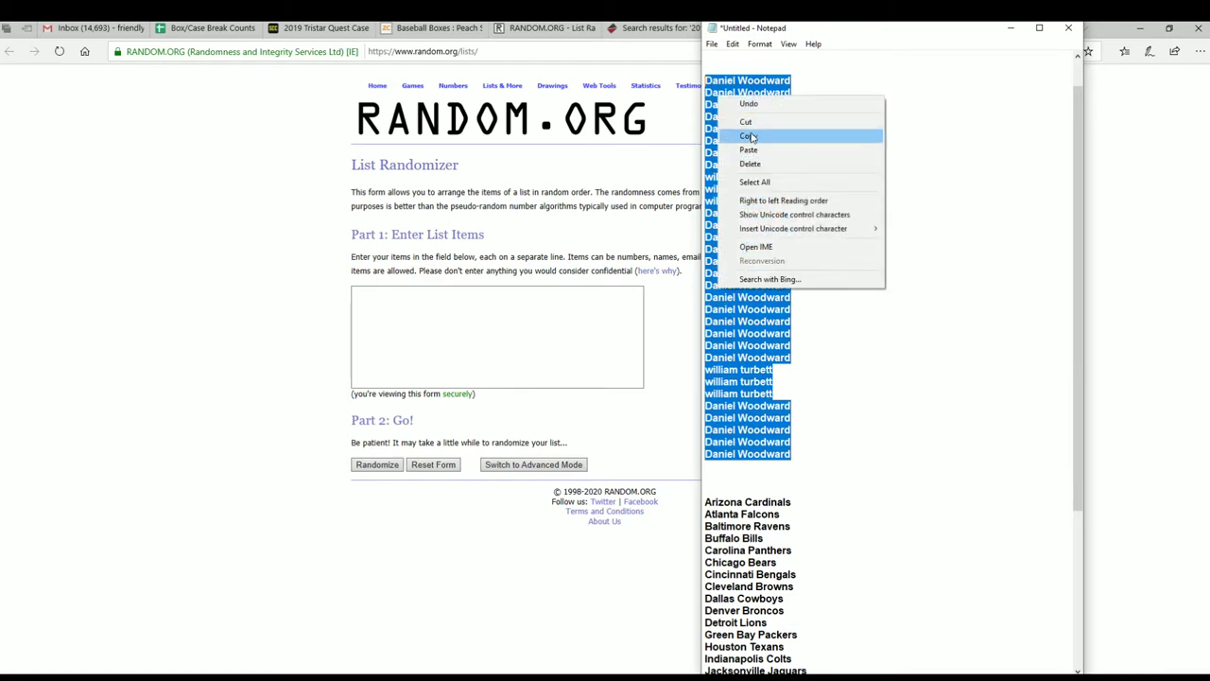
left_click(756, 137)
Paste the owner names into the List Randomizer and randomize them.
left_click(514, 332)
right_click(407, 309)
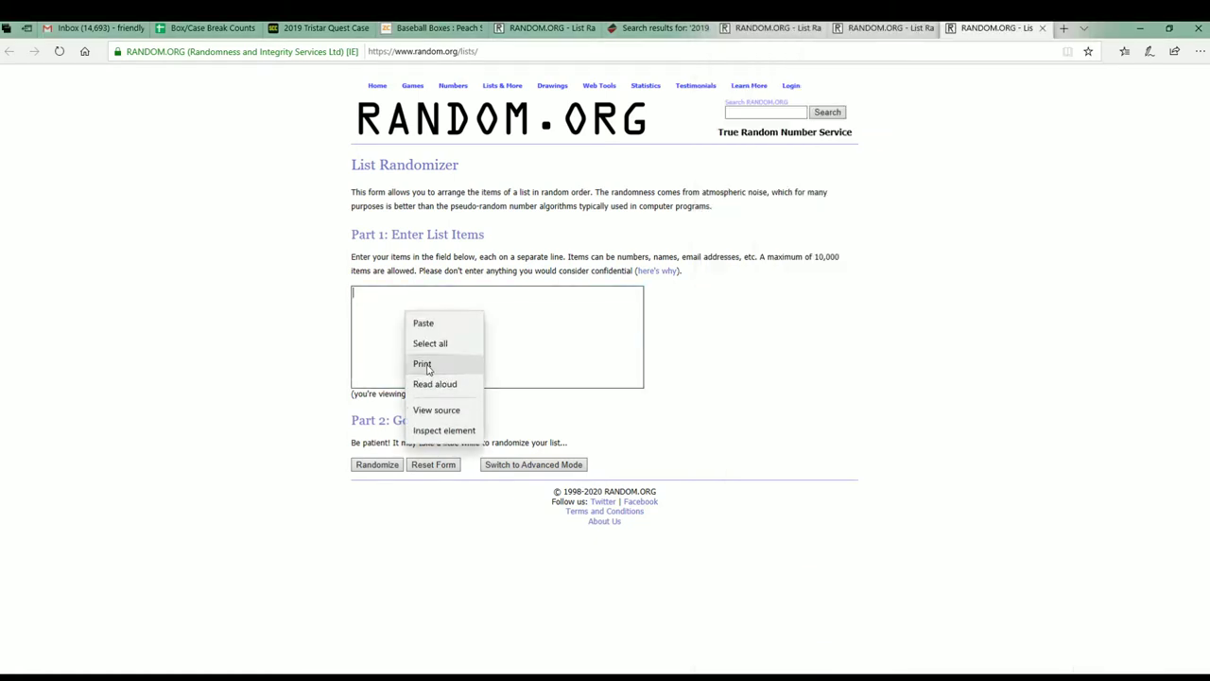
left_click(423, 314)
left_click(381, 464)
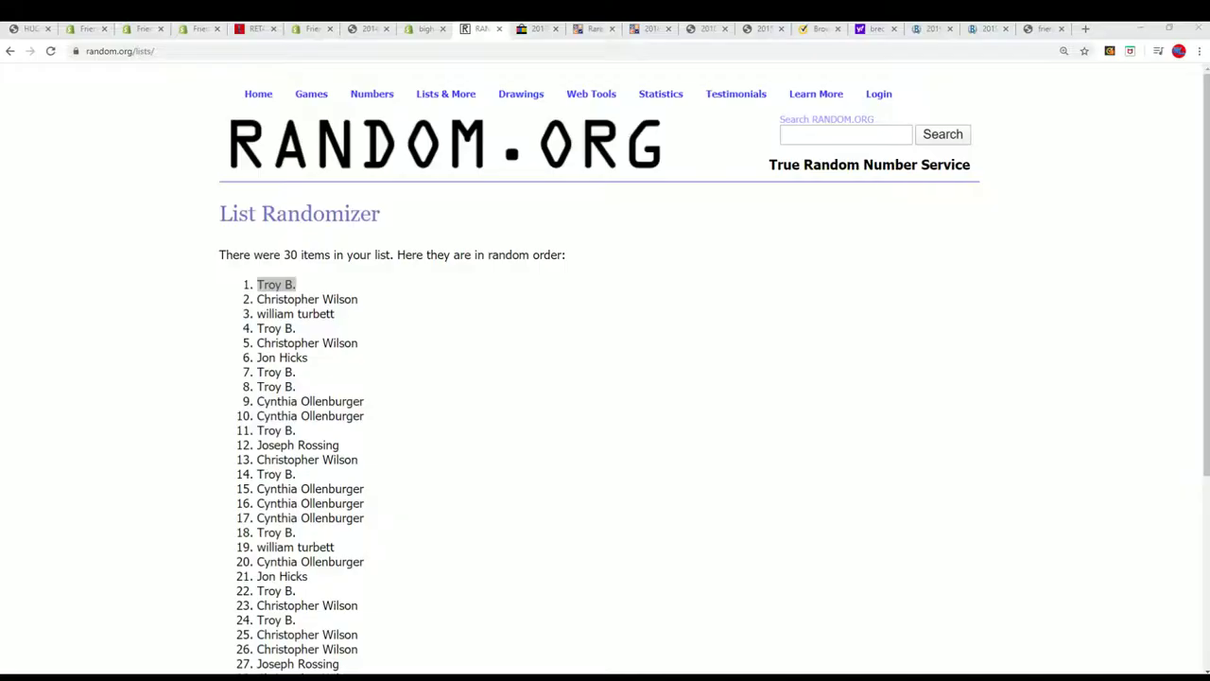
Open a fresh List Randomizer form and paste the owner names into it.
mouse_move(445, 93)
left_click(454, 113)
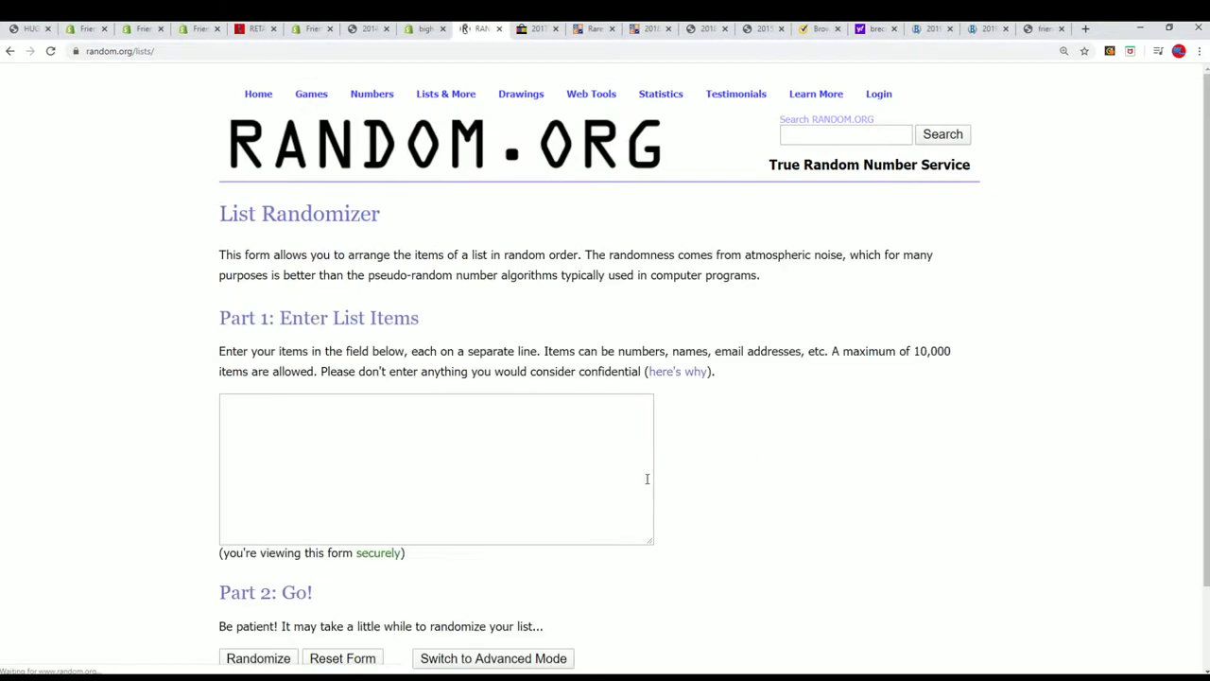
scroll(332, 332, "down", 1)
scroll(384, 308, "up", 1)
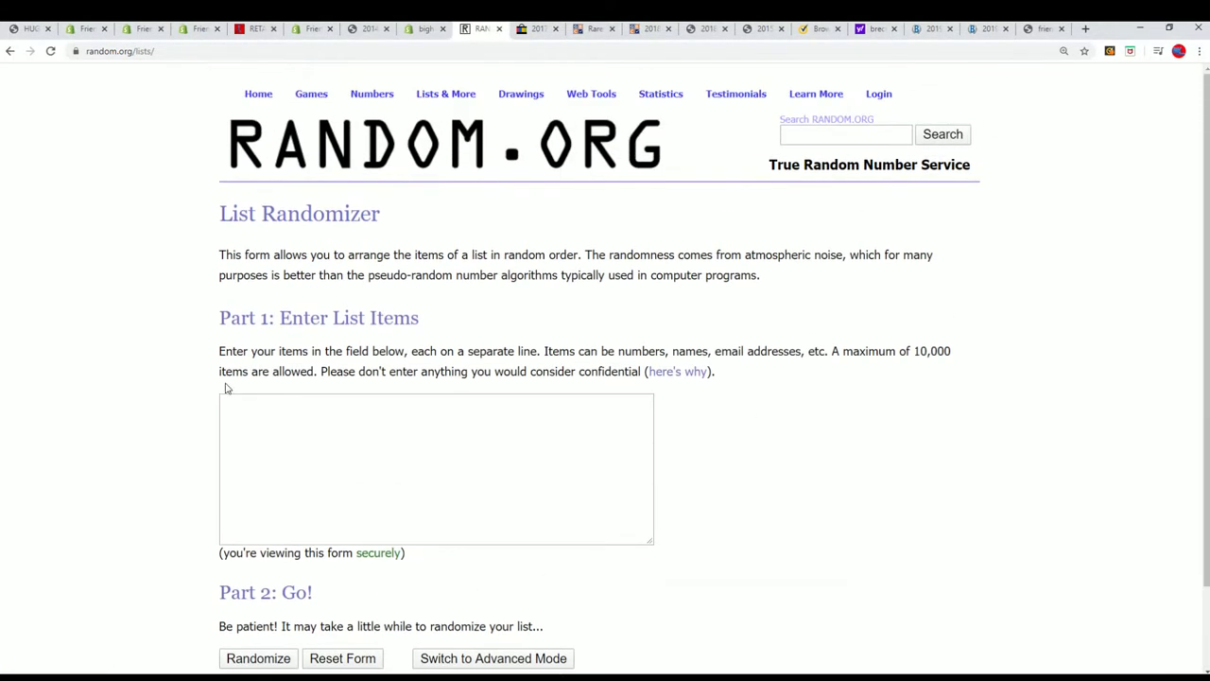
right_click(241, 407)
left_click(320, 504)
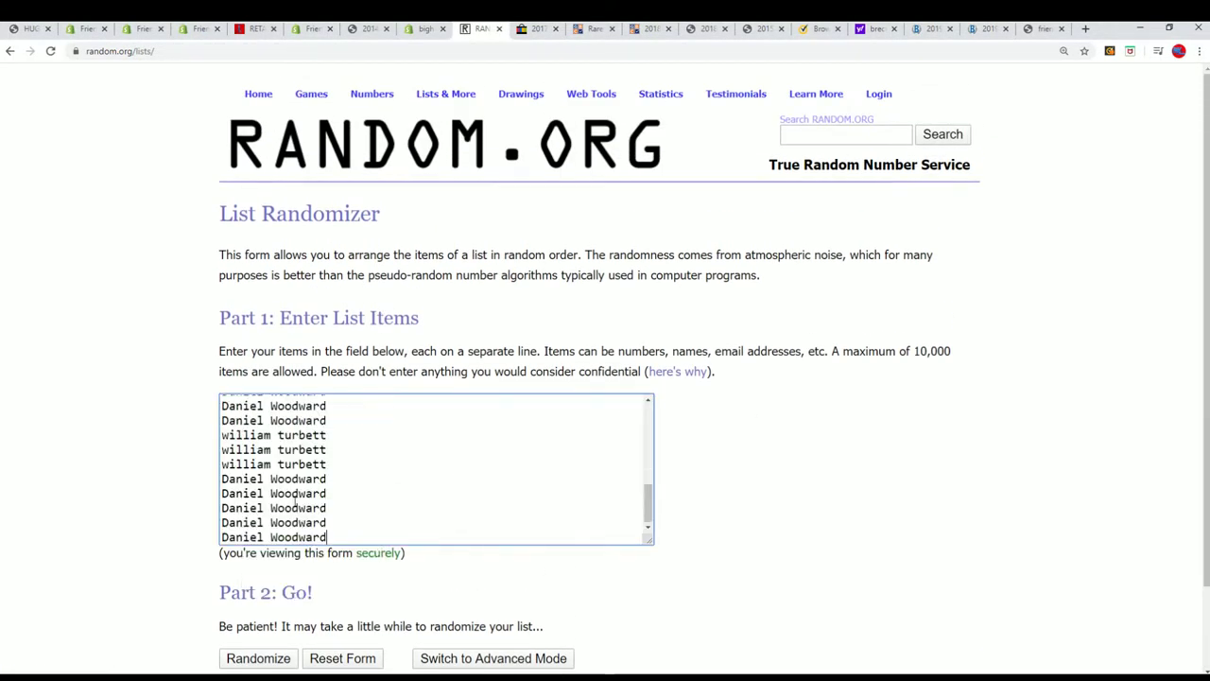
scroll(886, 448, "down", 1)
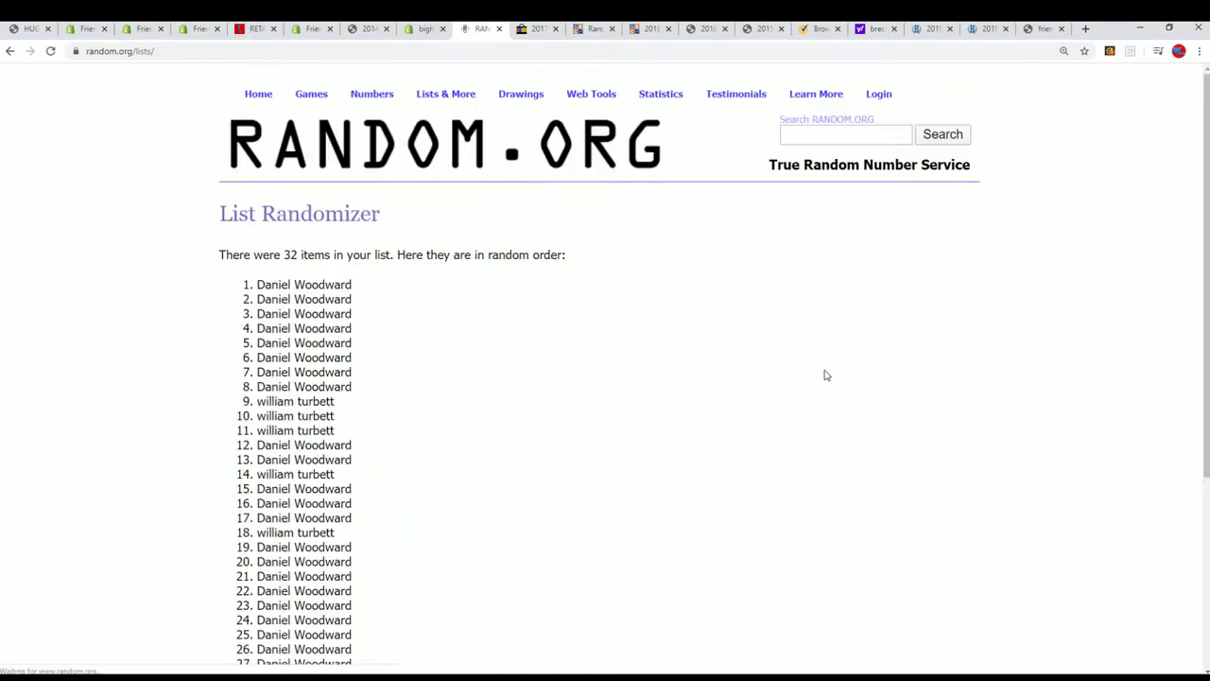
scroll(756, 397, "down", 3)
Reshuffle the owner name list six more times.
left_click(244, 564)
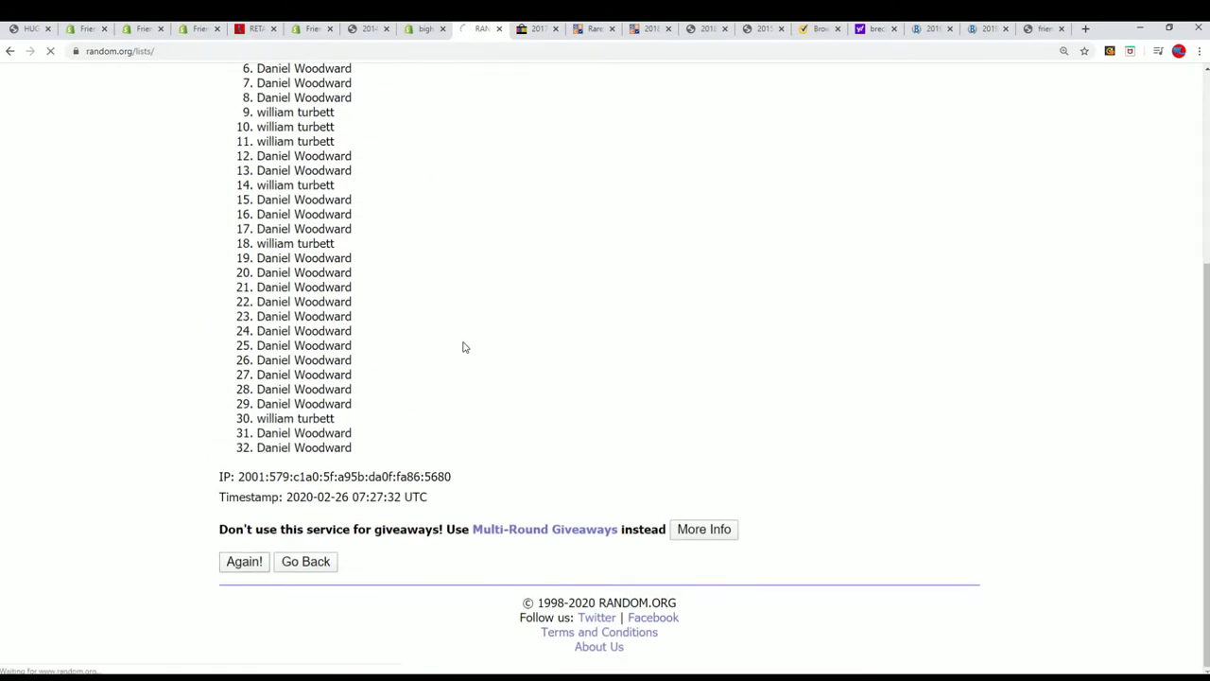
left_click(244, 562)
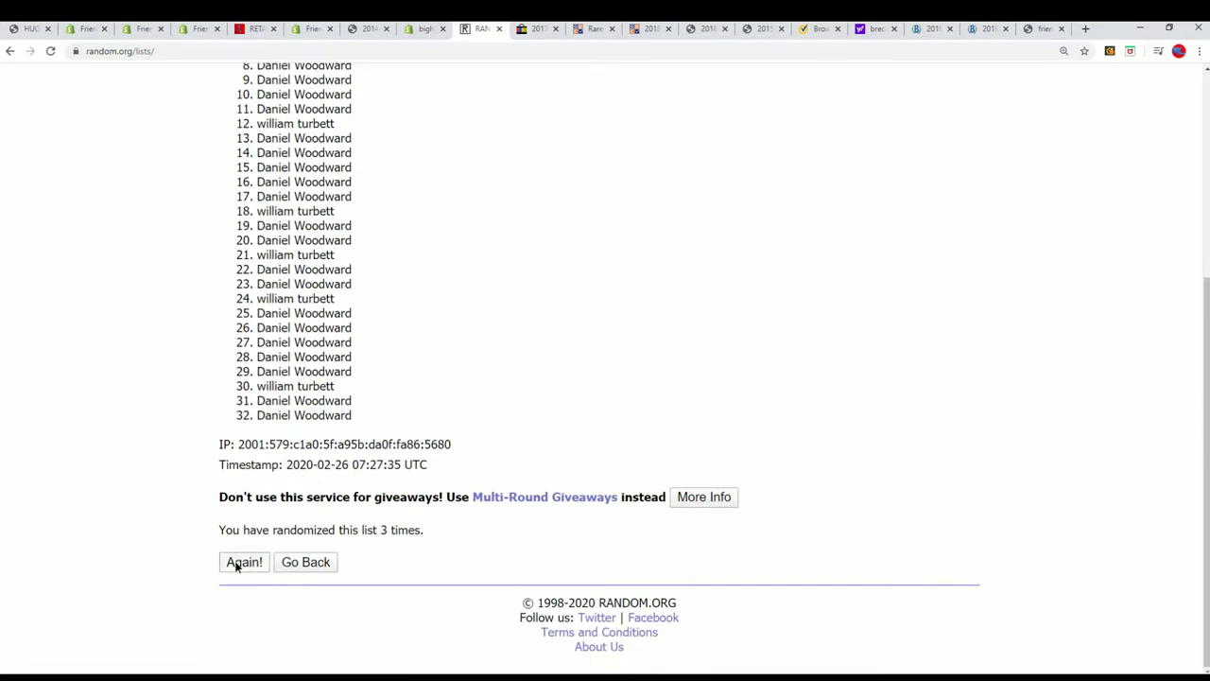
left_click(237, 563)
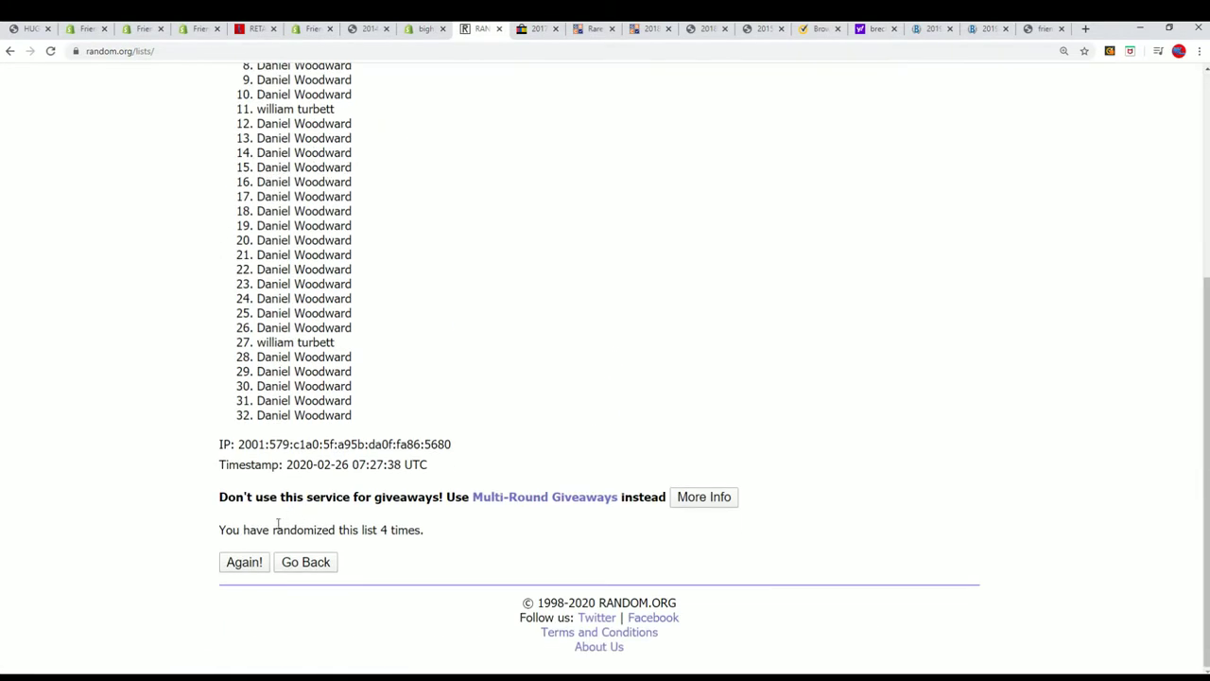
left_click(232, 564)
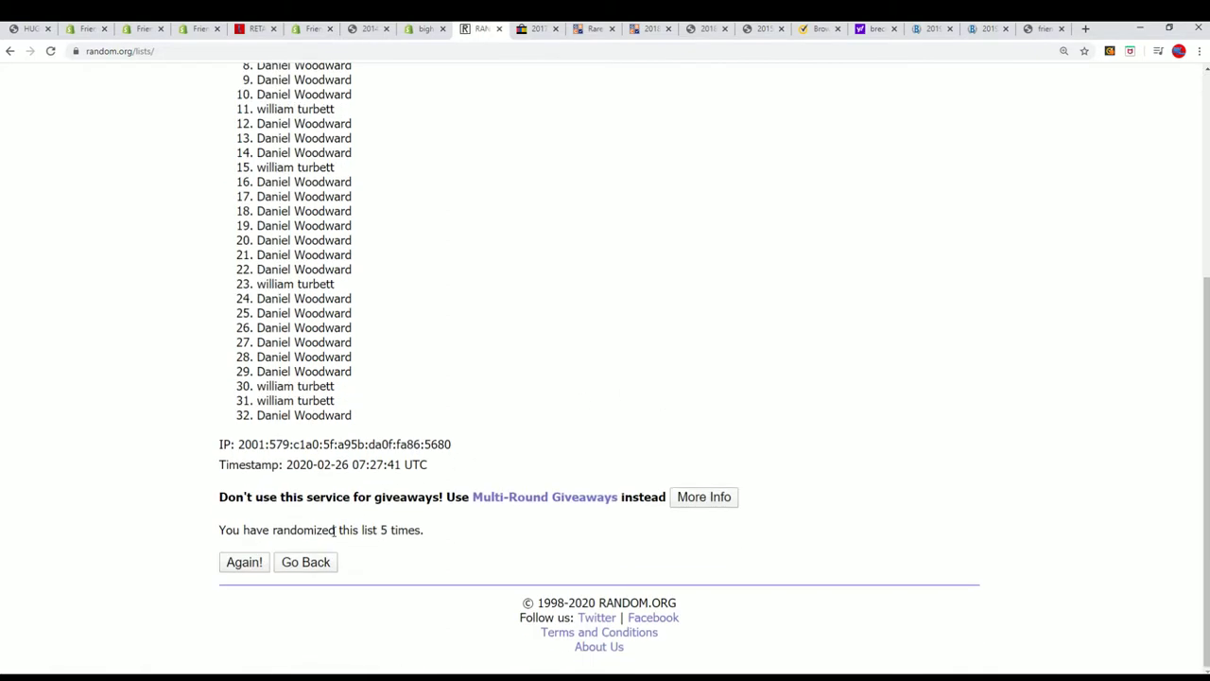
left_click(251, 570)
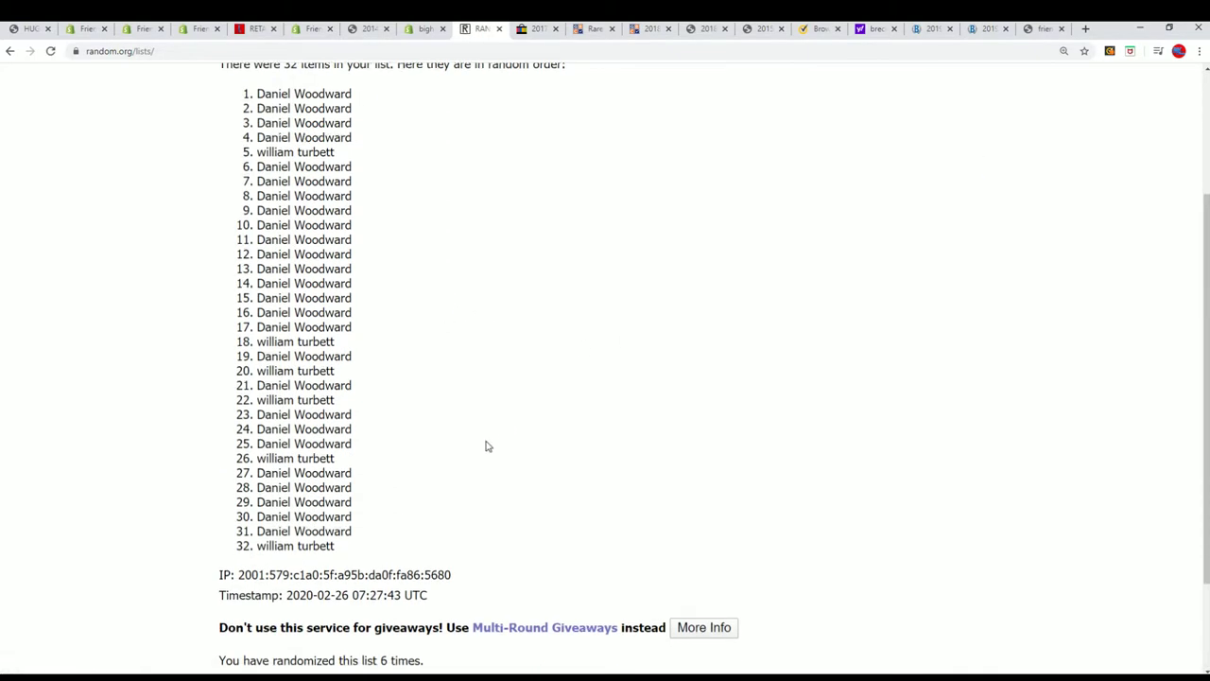
left_click(243, 568)
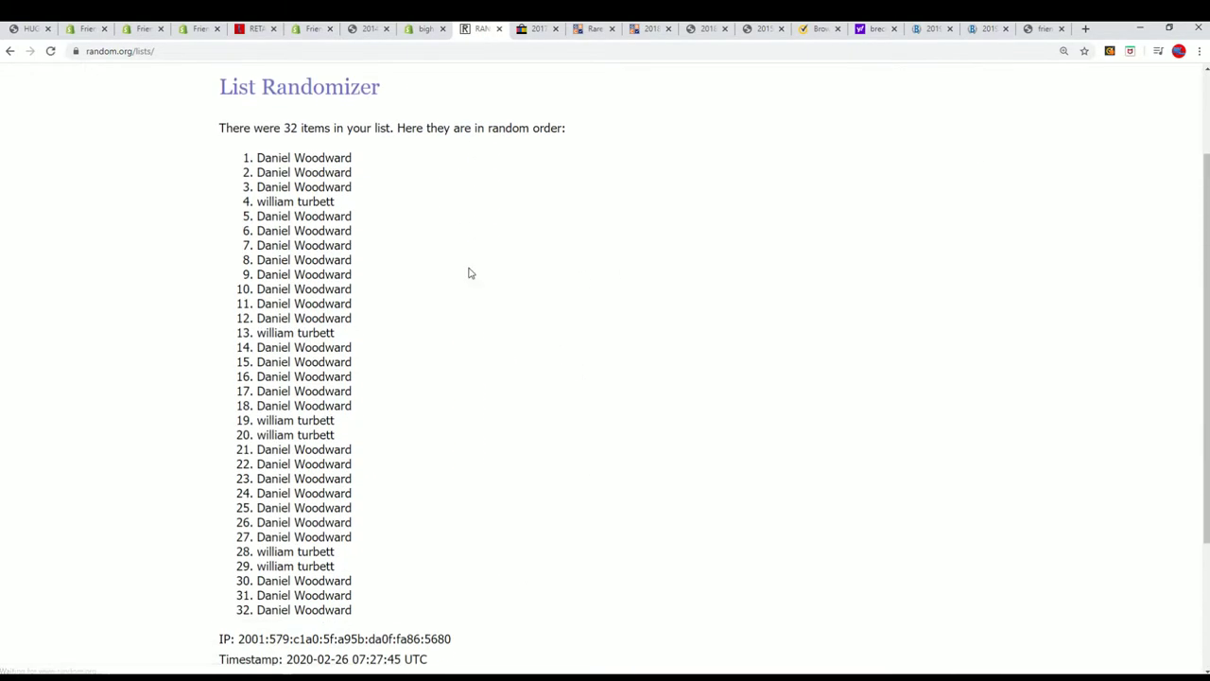
Copy all 32 randomized owner names for the spreadsheet.
left_click_drag(260, 156, 366, 615)
right_click(338, 526)
left_click(353, 537)
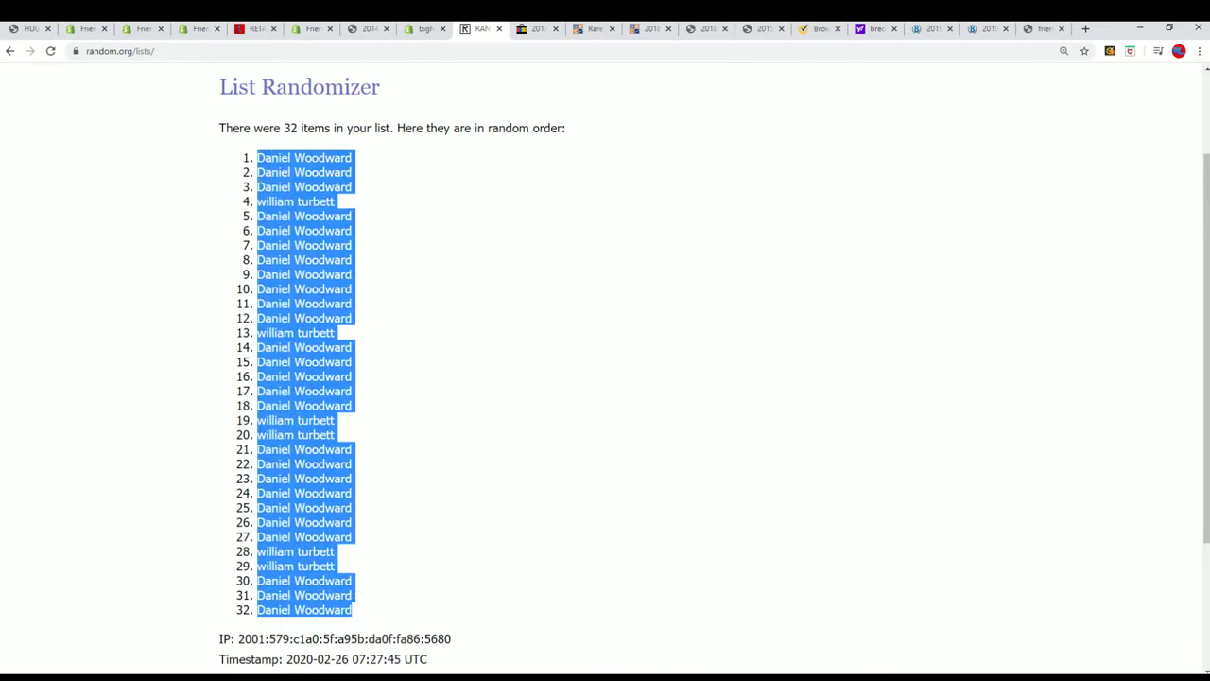
key("alt+Tab")
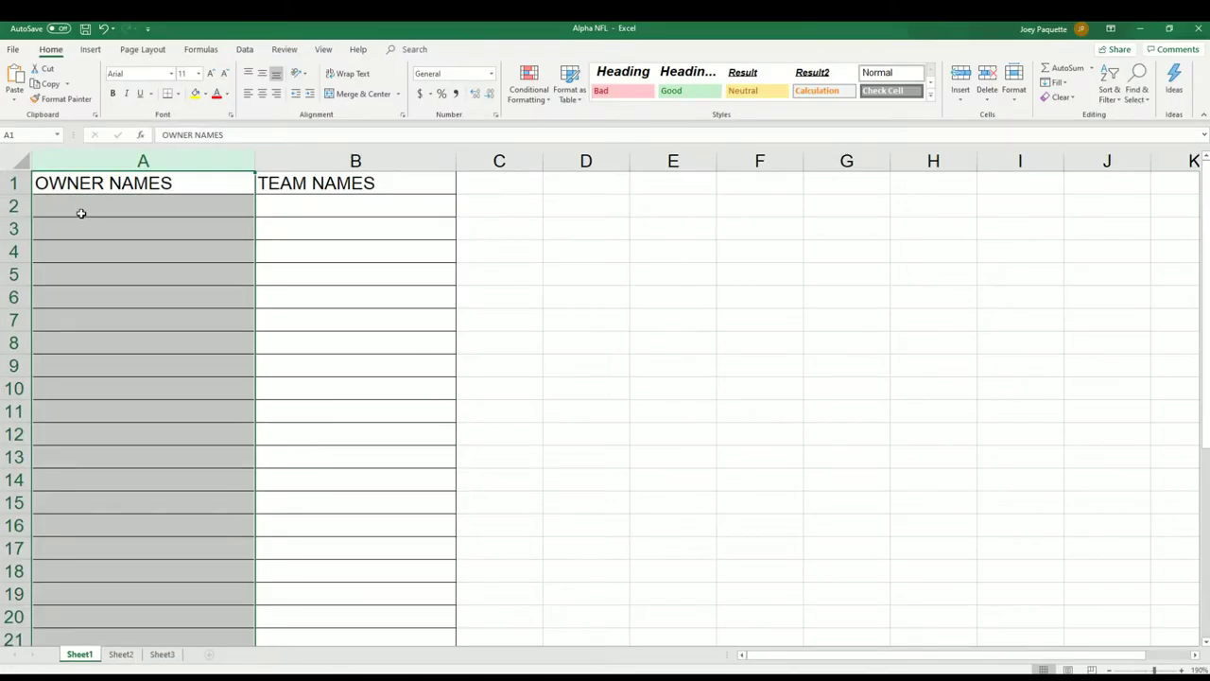
Paste the randomized owner names into A2 as plain text via Paste Special.
left_click(81, 213)
right_click(81, 213)
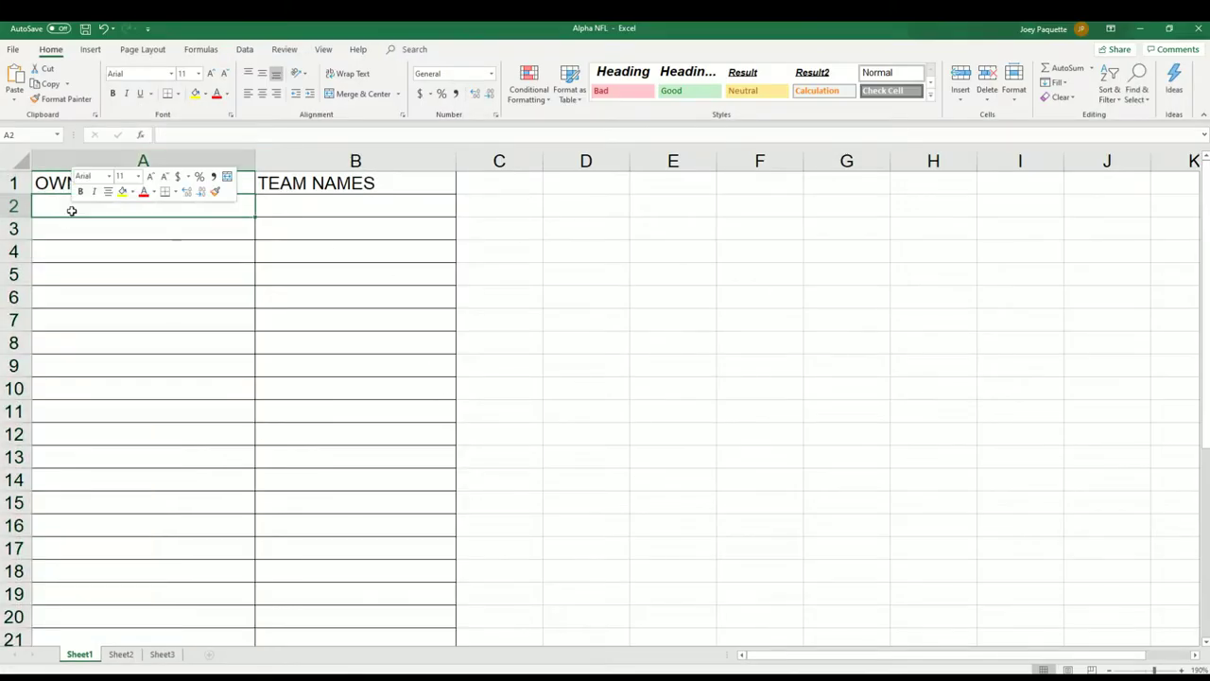
left_click(112, 286)
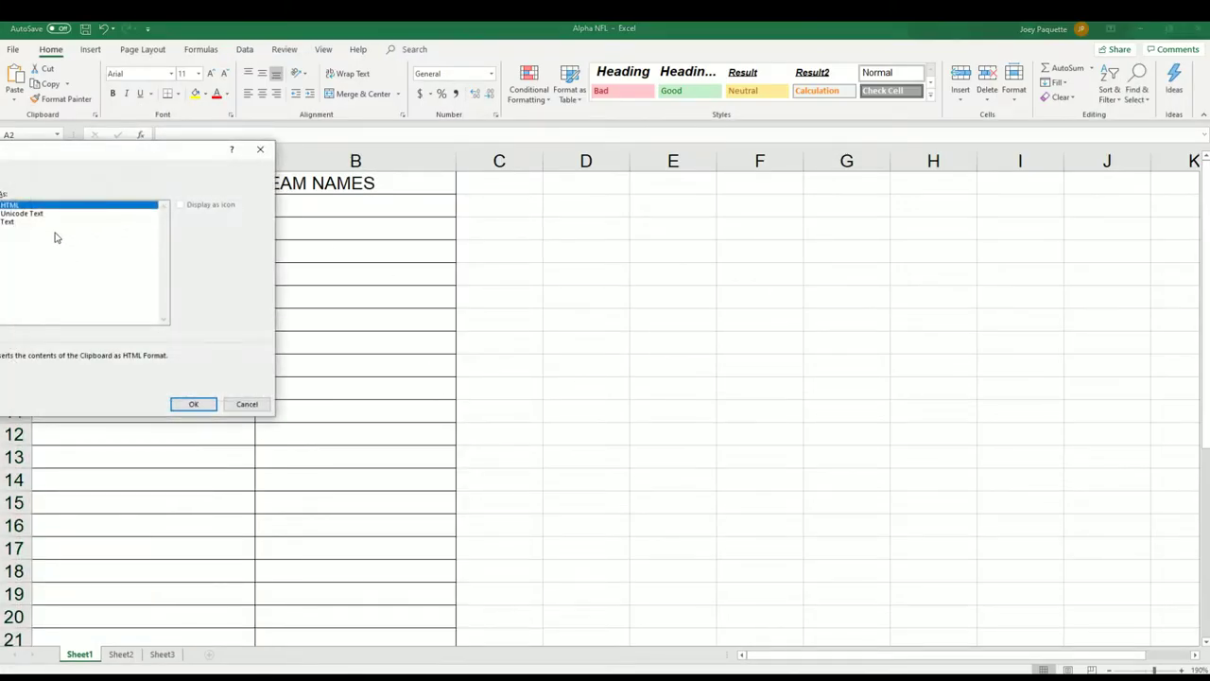
left_click(10, 223)
left_click(202, 404)
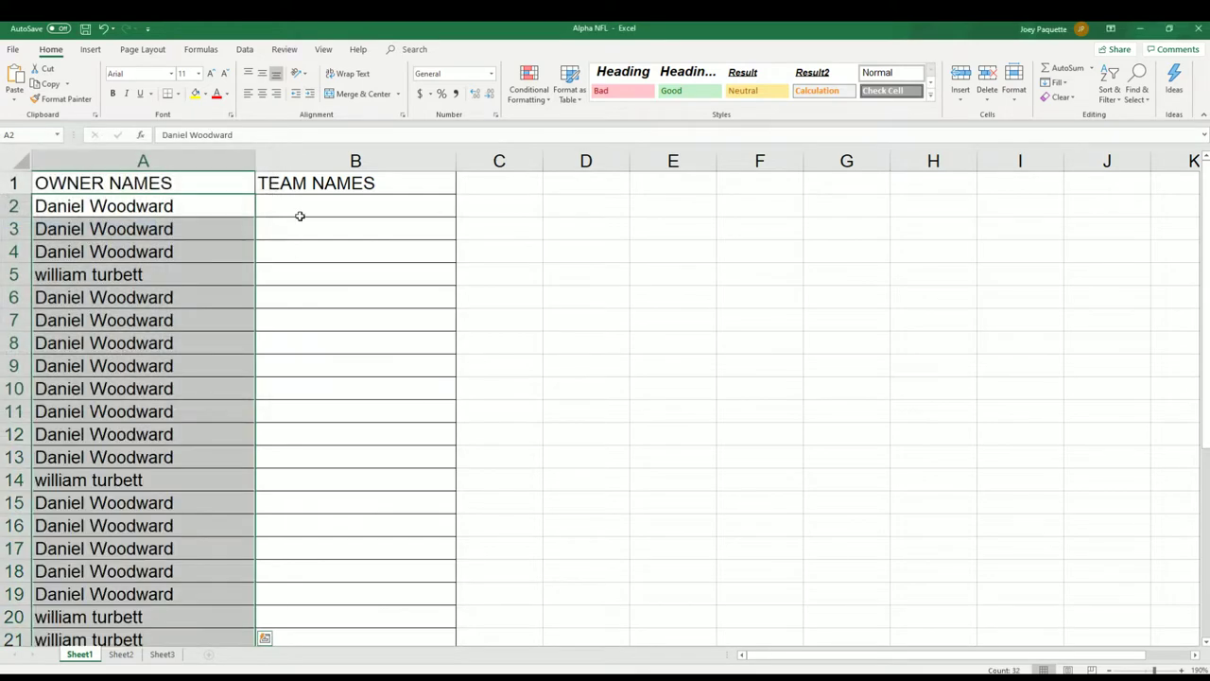
Widen column B, the TEAM NAMES column.
left_click(301, 212)
left_click(420, 154)
left_click_drag(457, 161, 526, 159)
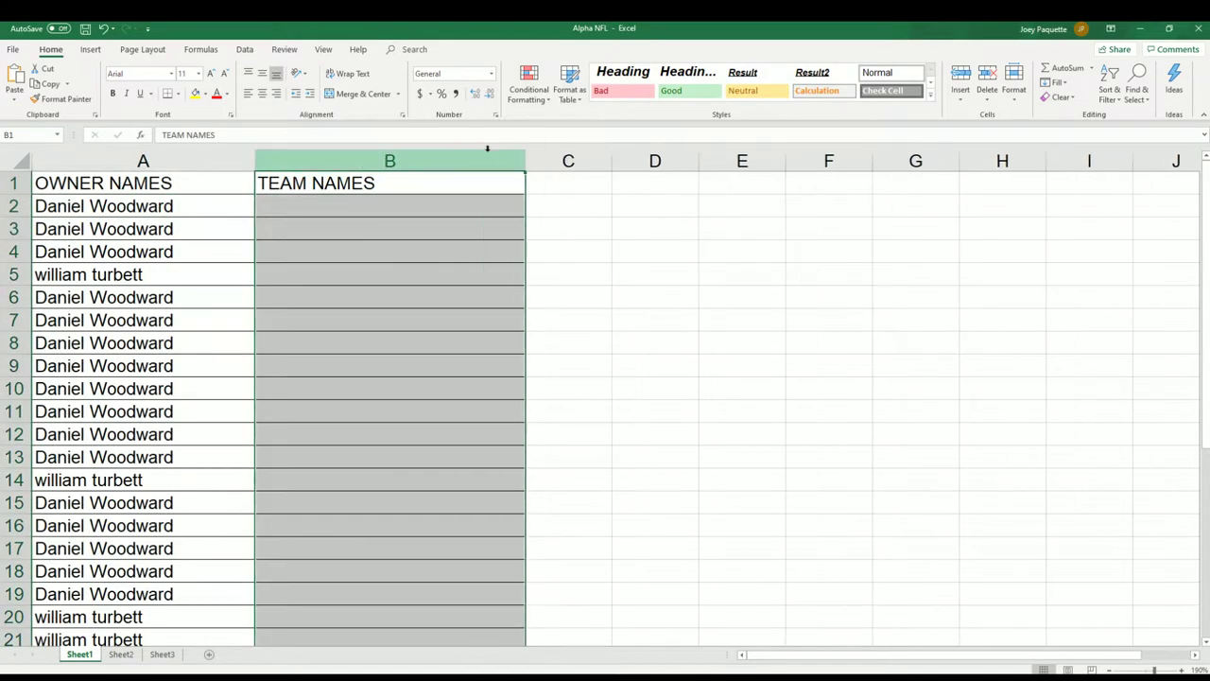
left_click(313, 208)
Open an empty List Randomizer form and copy the NFL team names from Notepad.
left_click(1141, 28)
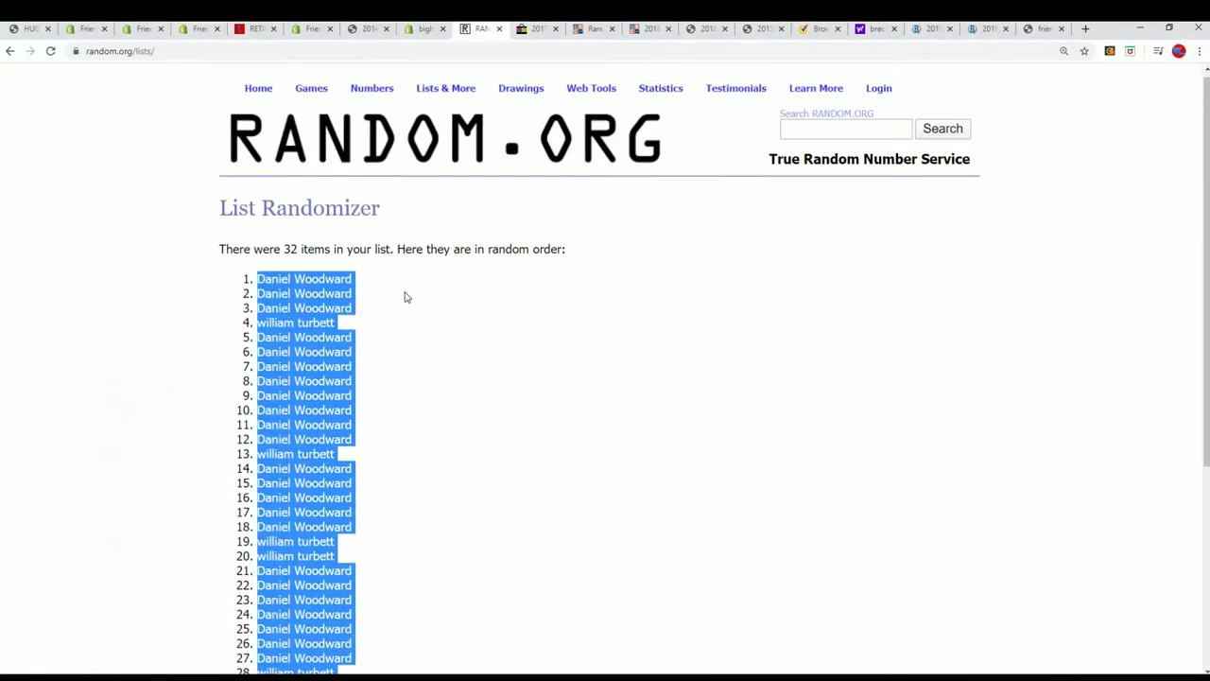
left_click(466, 119)
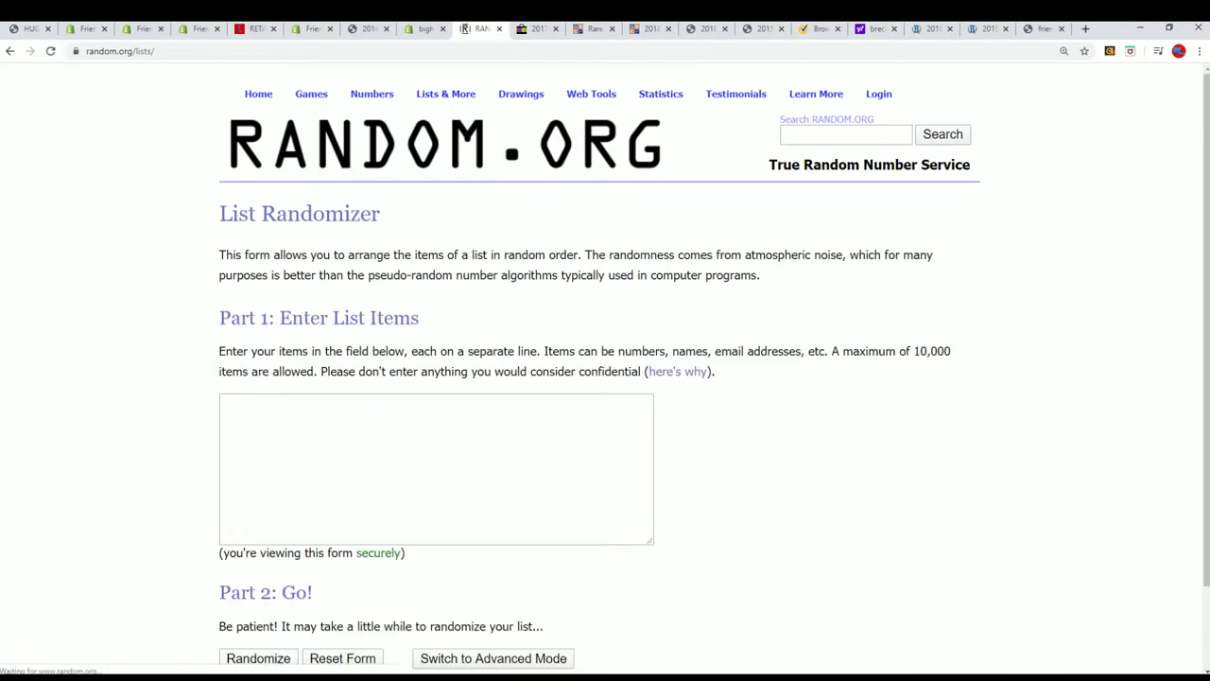
key("alt+Tab")
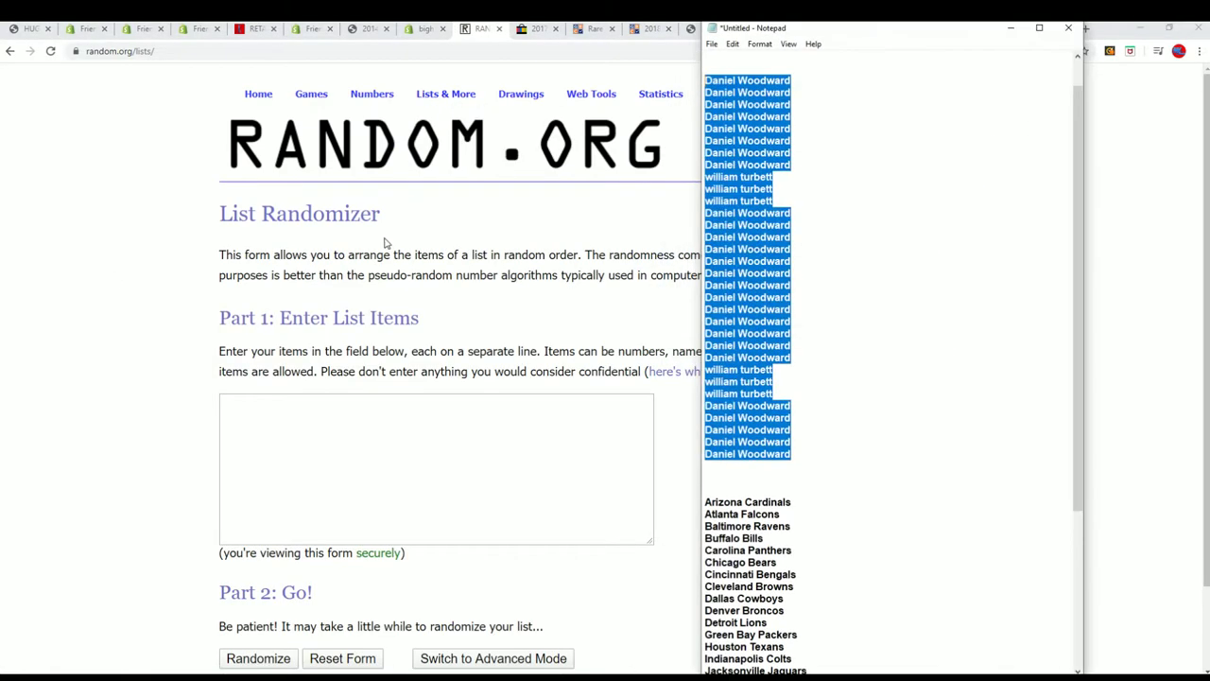
scroll(913, 439, "down", 6)
left_click_drag(829, 650, 725, 274)
right_click(726, 273)
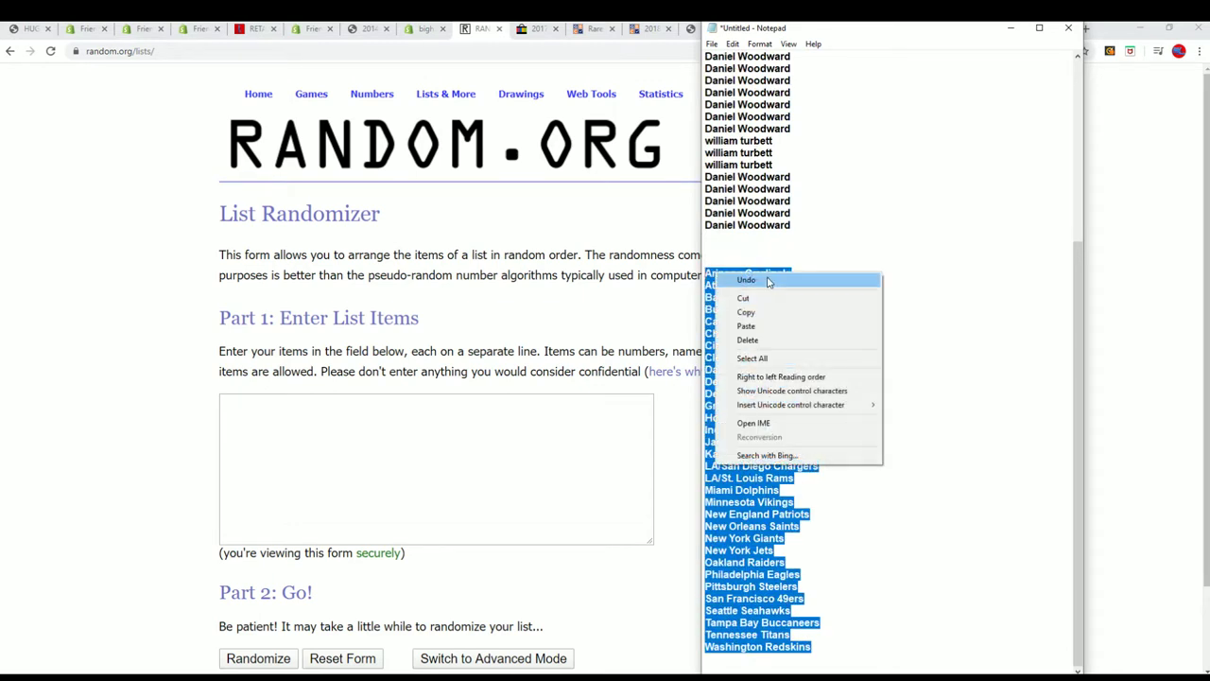
left_click(747, 312)
Paste the team names into the randomizer's list box.
key("alt+Tab")
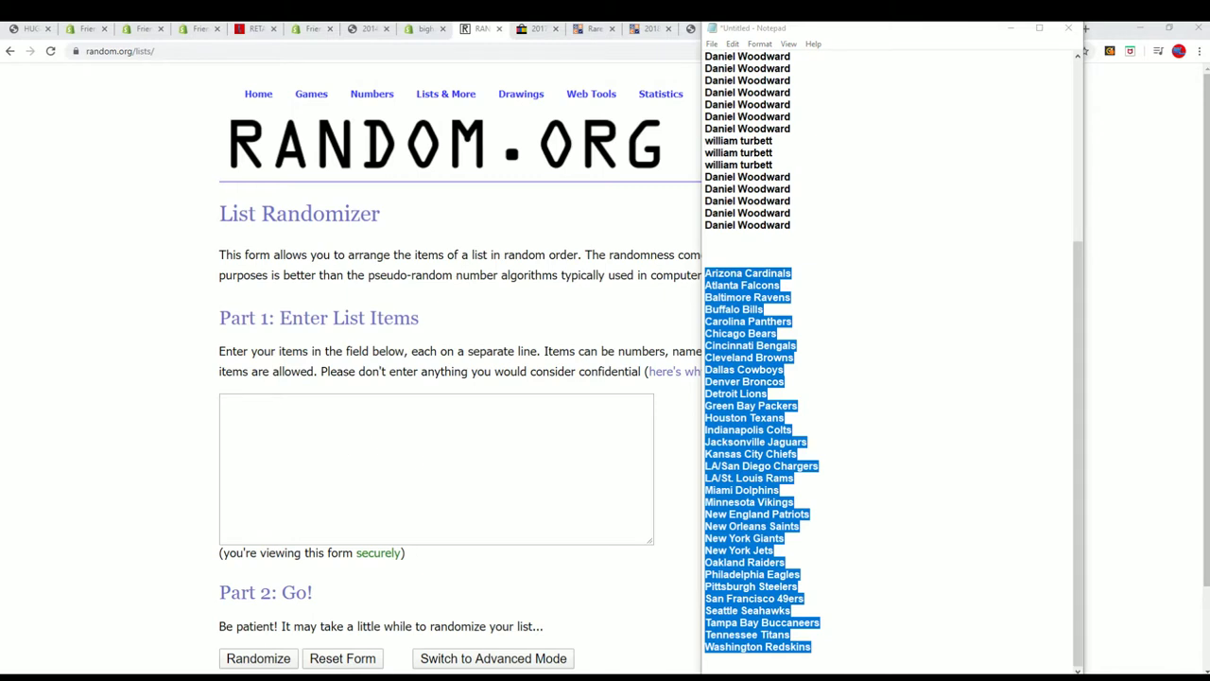
right_click(275, 413)
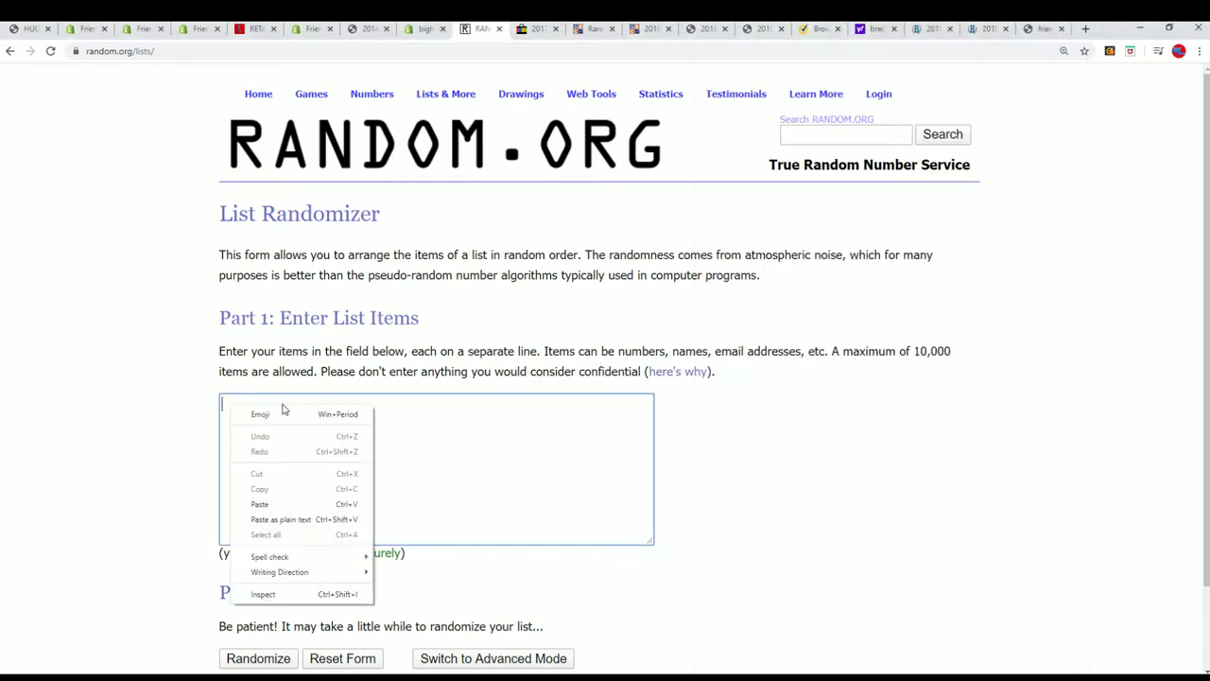
left_click(264, 501)
scroll(567, 492, "down", 1)
Randomize the team list and reshuffle it repeatedly for a final random order.
left_click(255, 560)
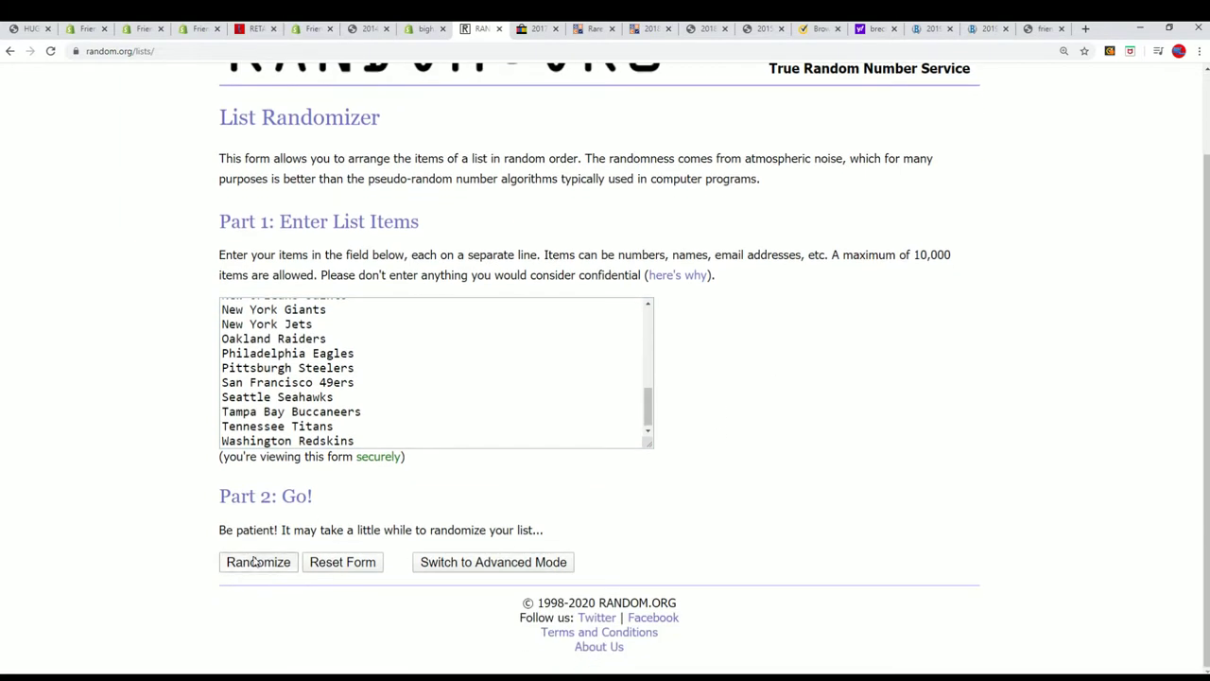
left_click(244, 562)
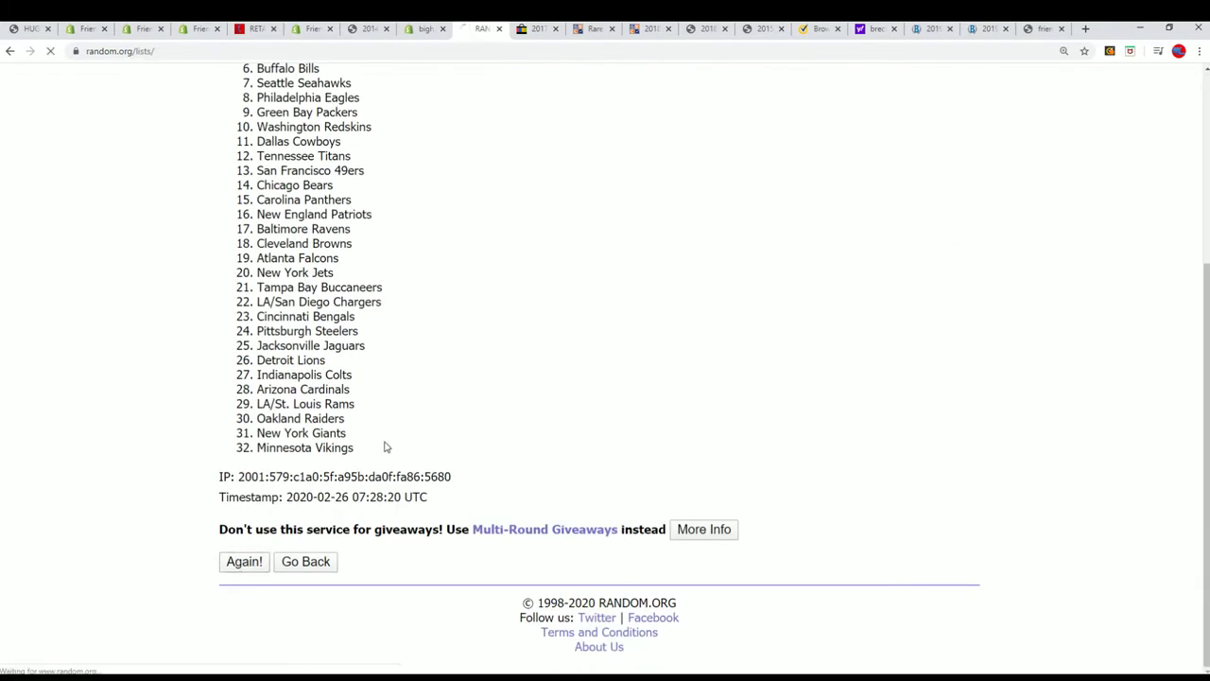
left_click(241, 570)
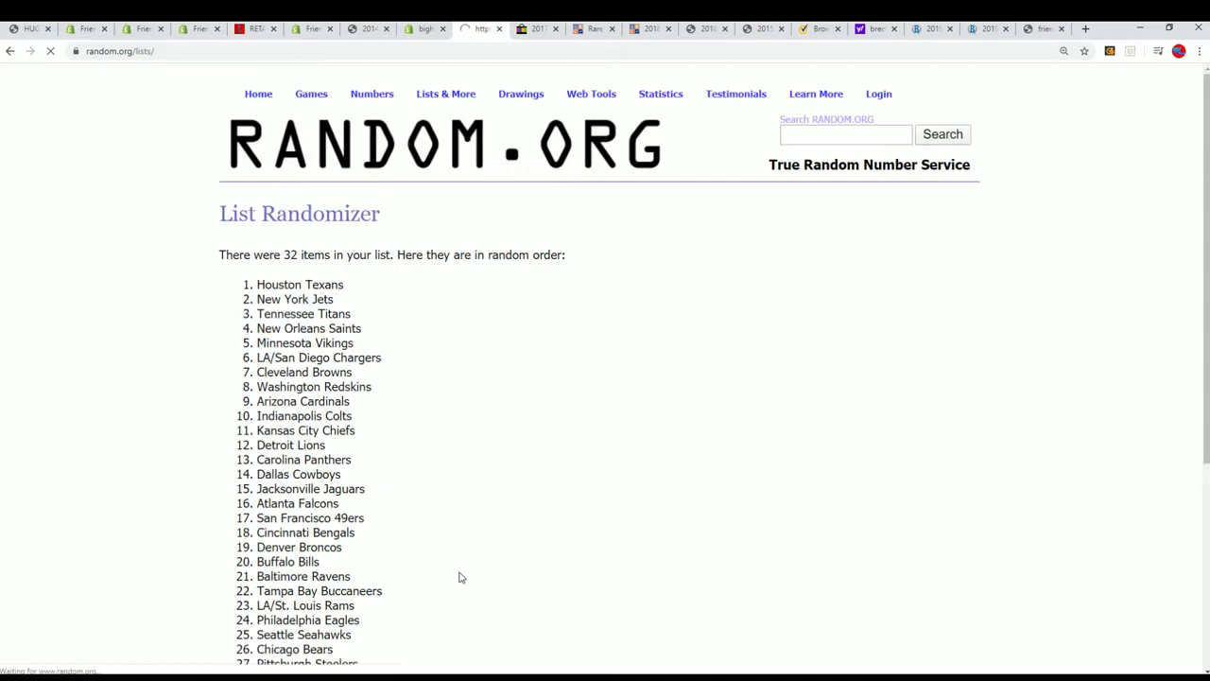
left_click(256, 568)
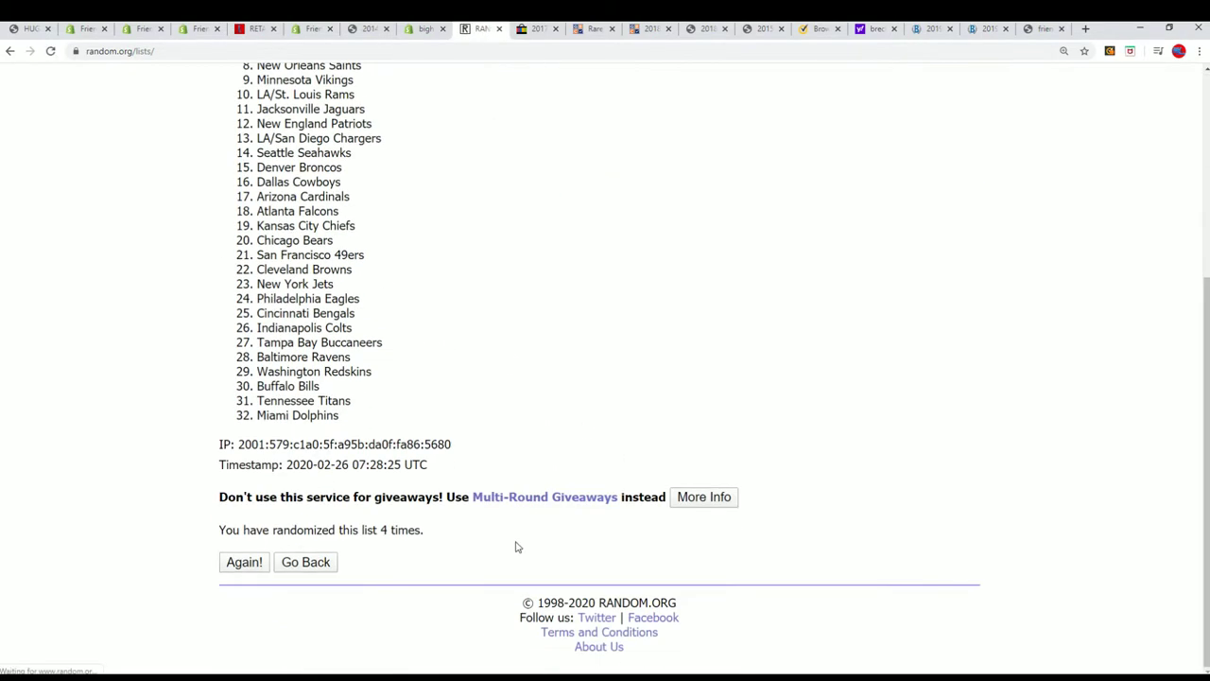
left_click(244, 564)
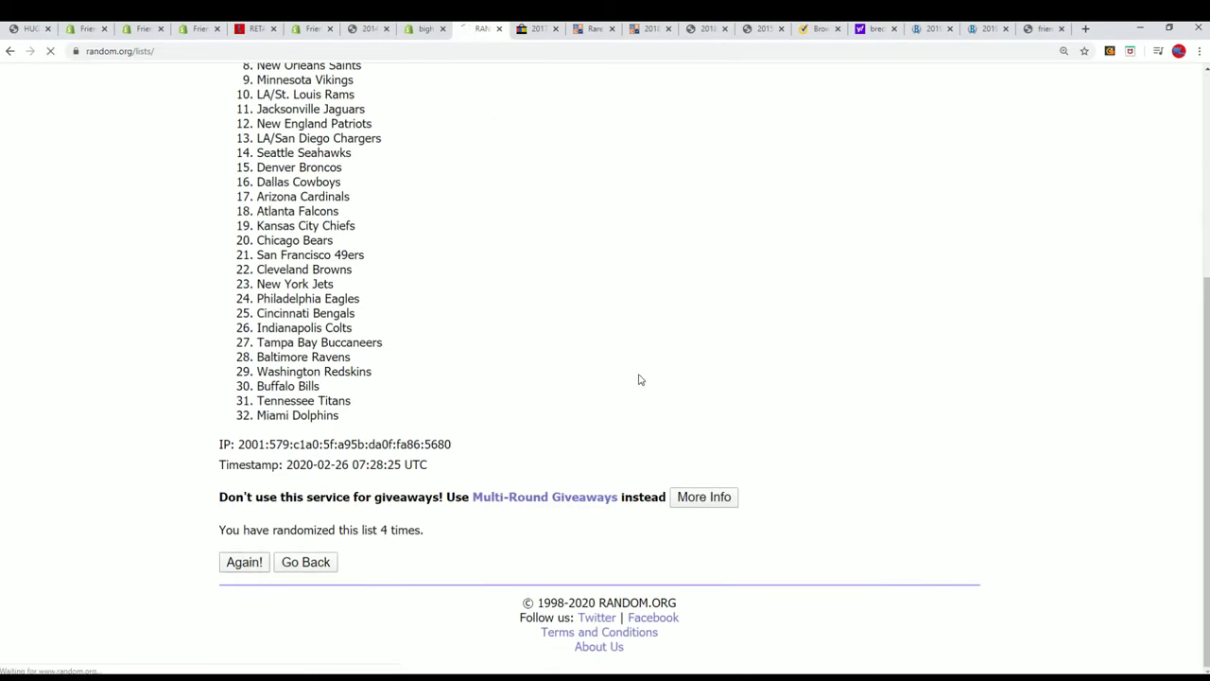
left_click(267, 558)
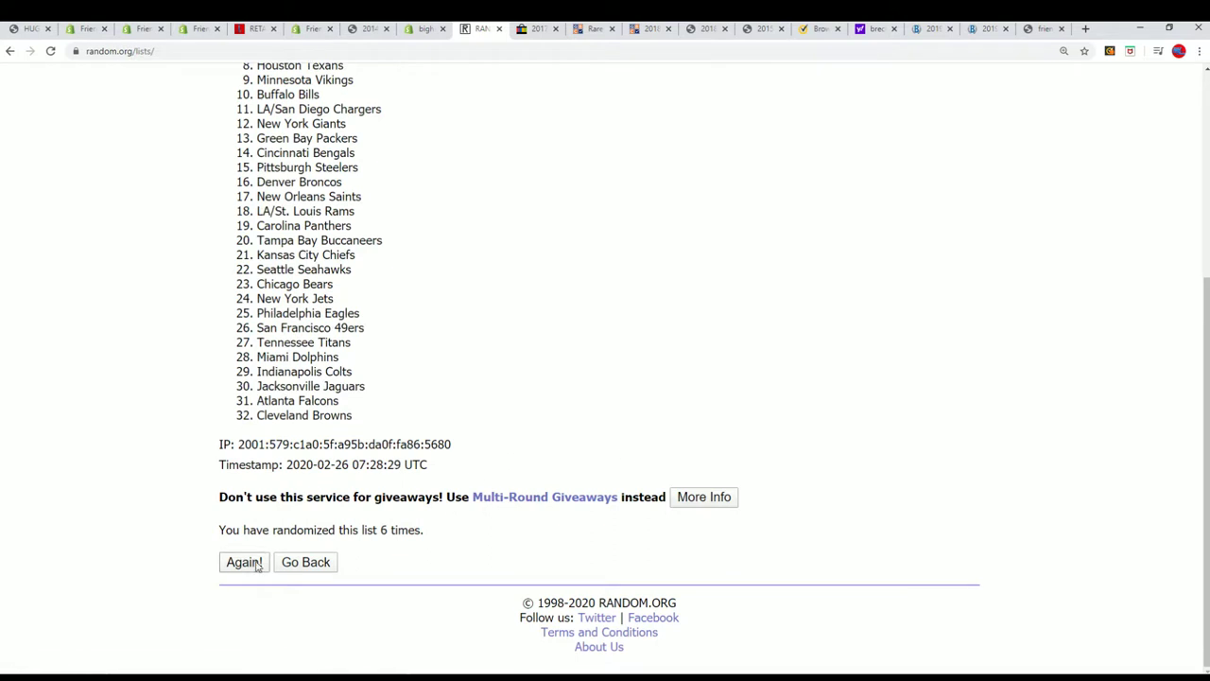
left_click(247, 563)
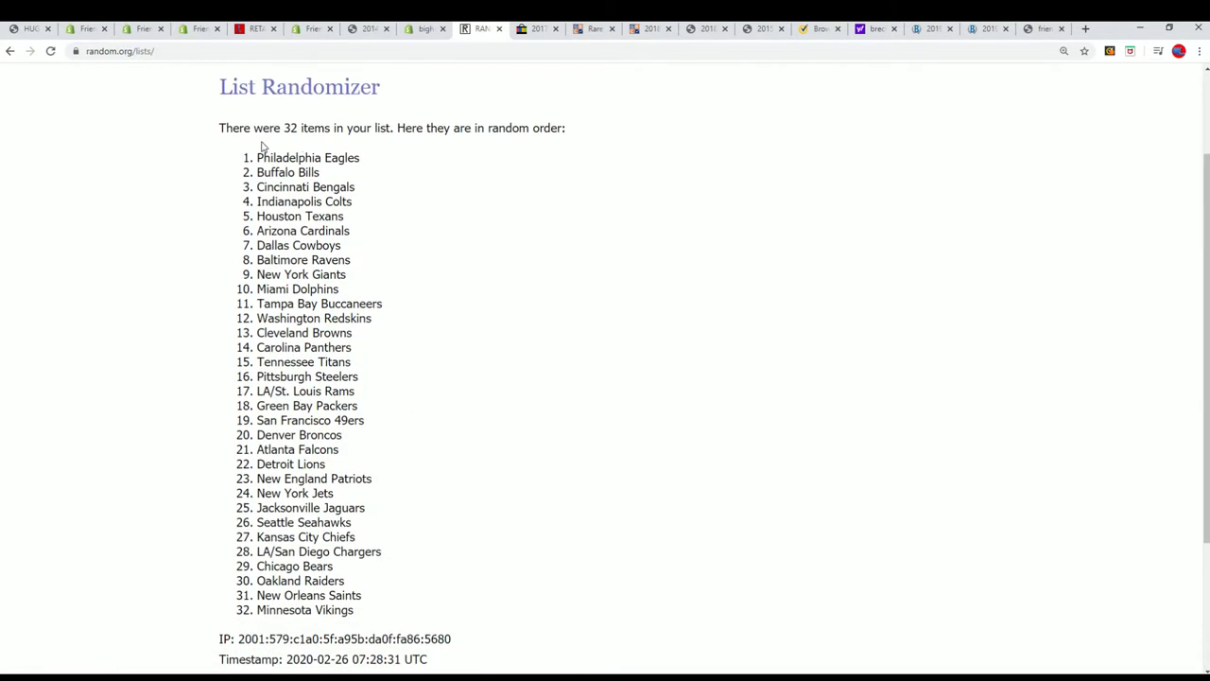
Copy all 32 randomized team names for the spreadsheet.
left_click_drag(263, 149, 368, 619)
right_click(355, 381)
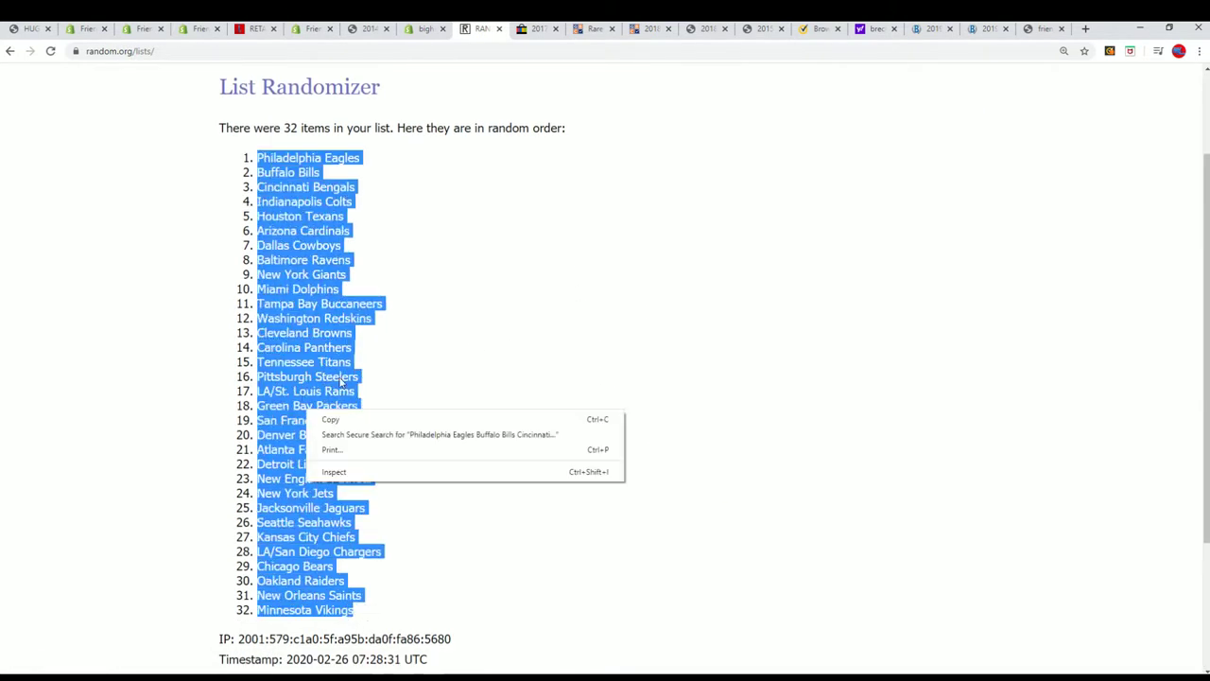
left_click(331, 419)
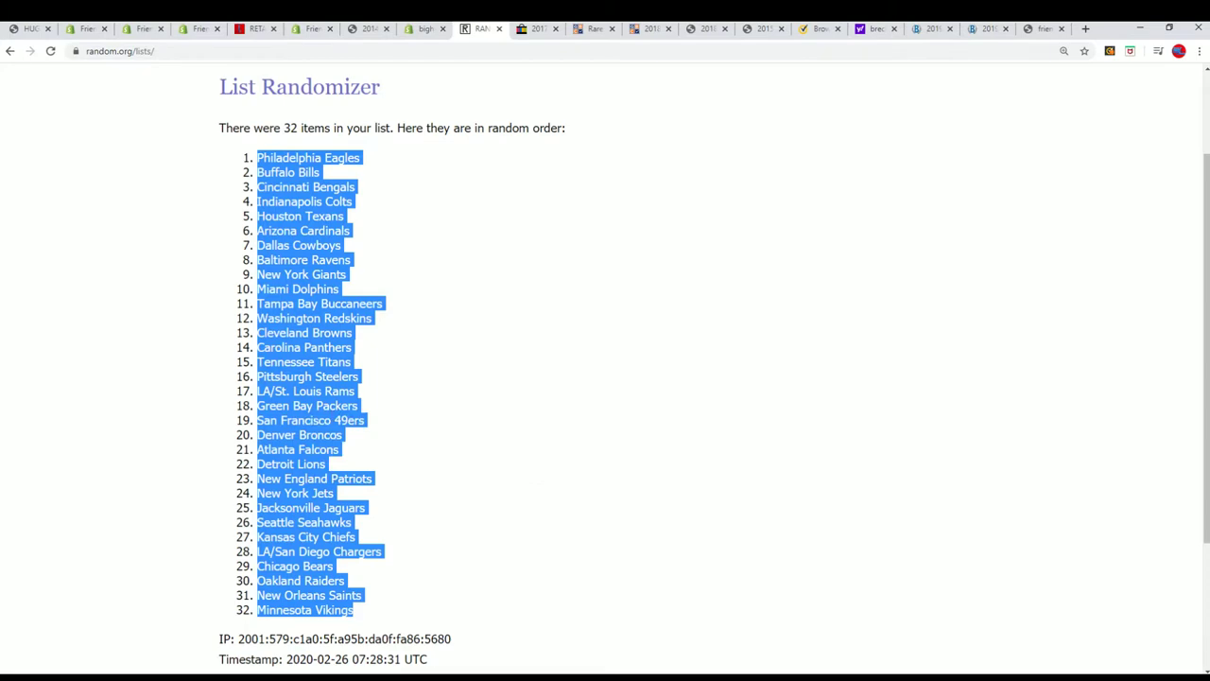
key("alt+Tab")
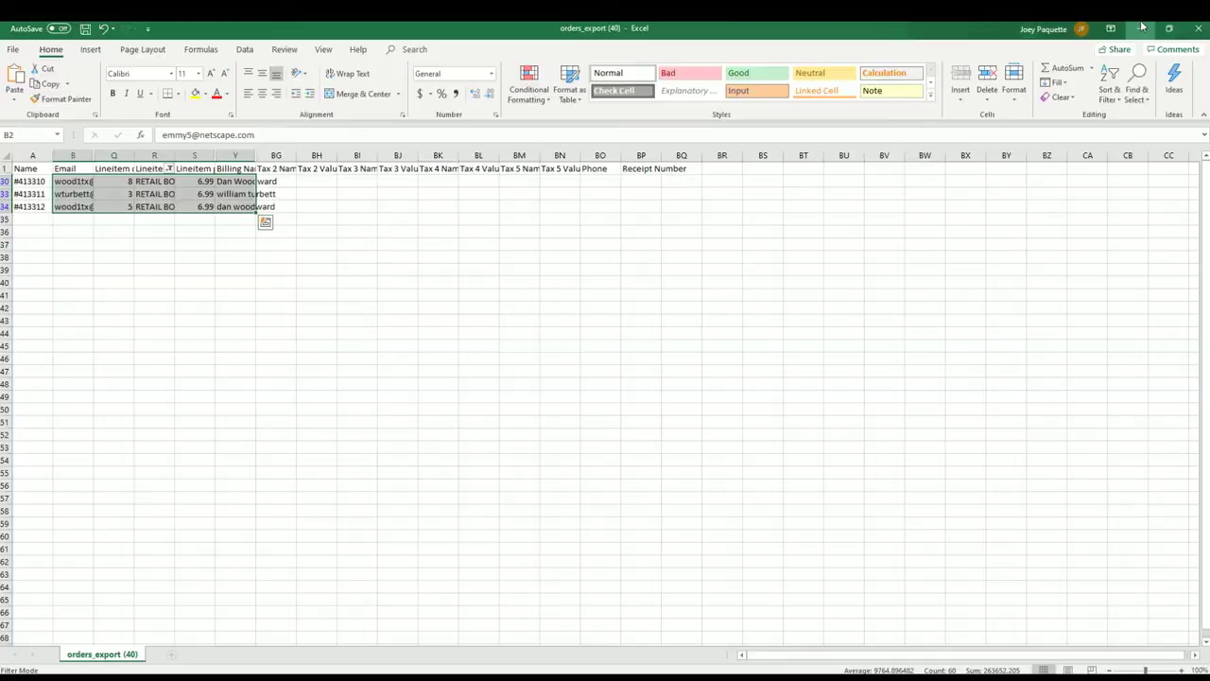
Paste the randomized teams as plain text into B2 of Alpha NFL and narrow column A.
left_click(1140, 28)
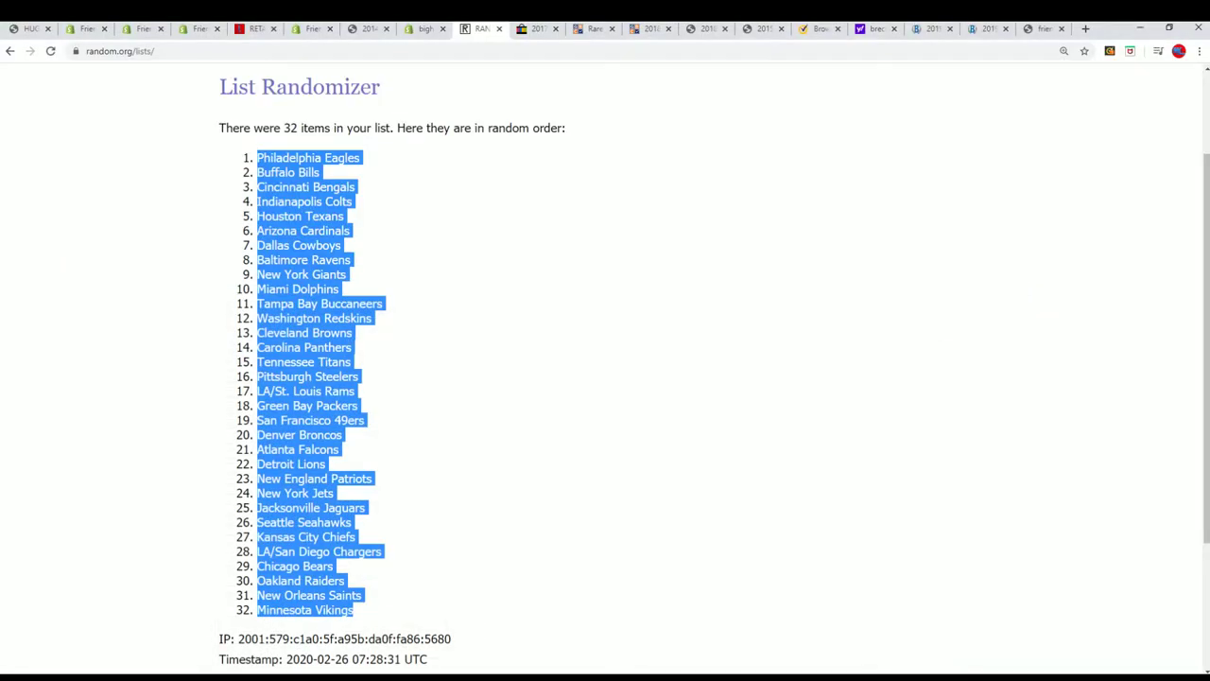
key("alt+Tab")
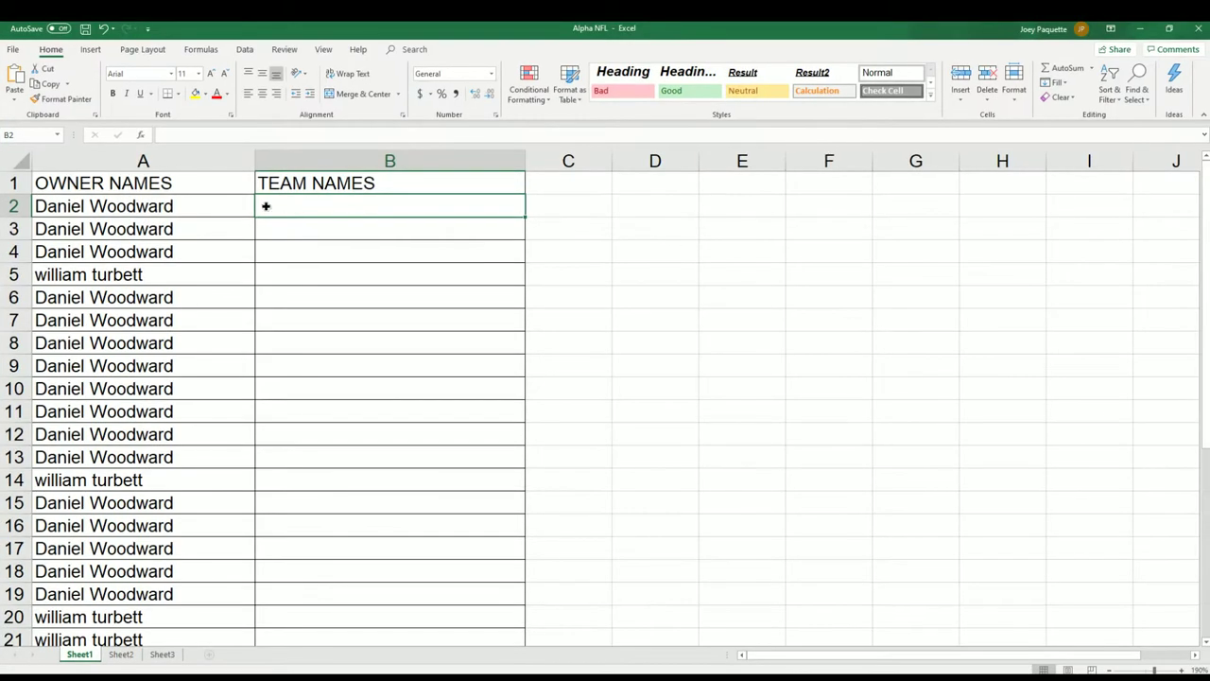
right_click(264, 205)
left_click(310, 279)
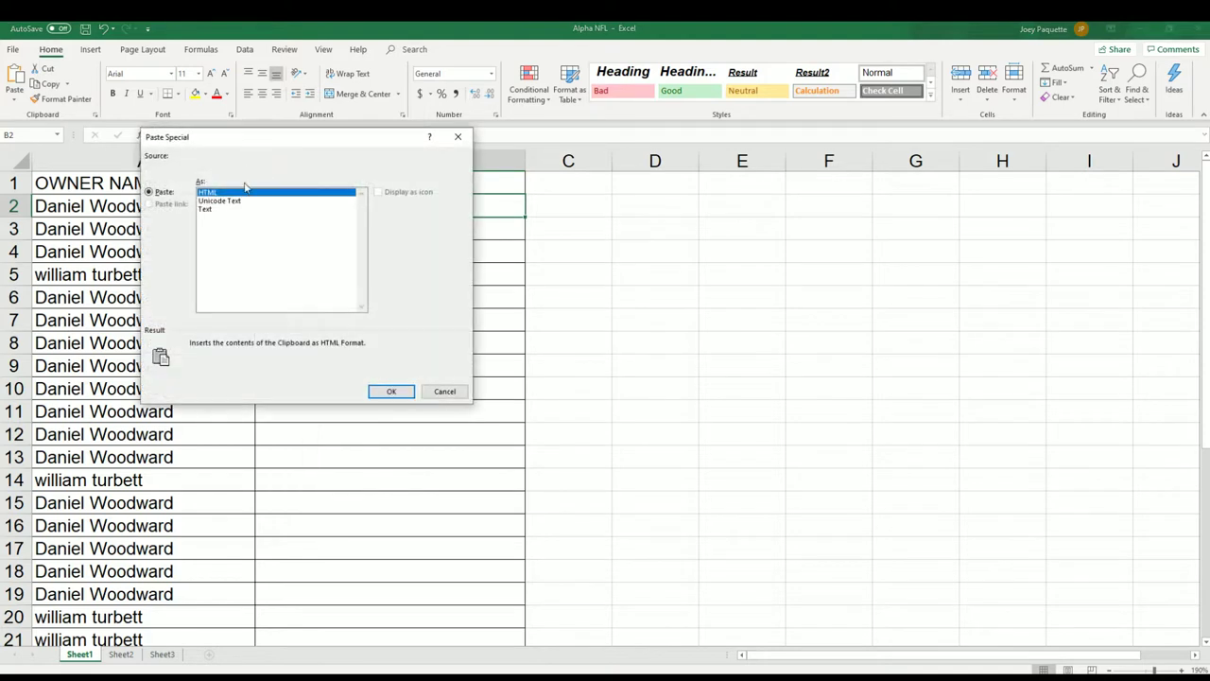
left_click(208, 209)
left_click(390, 391)
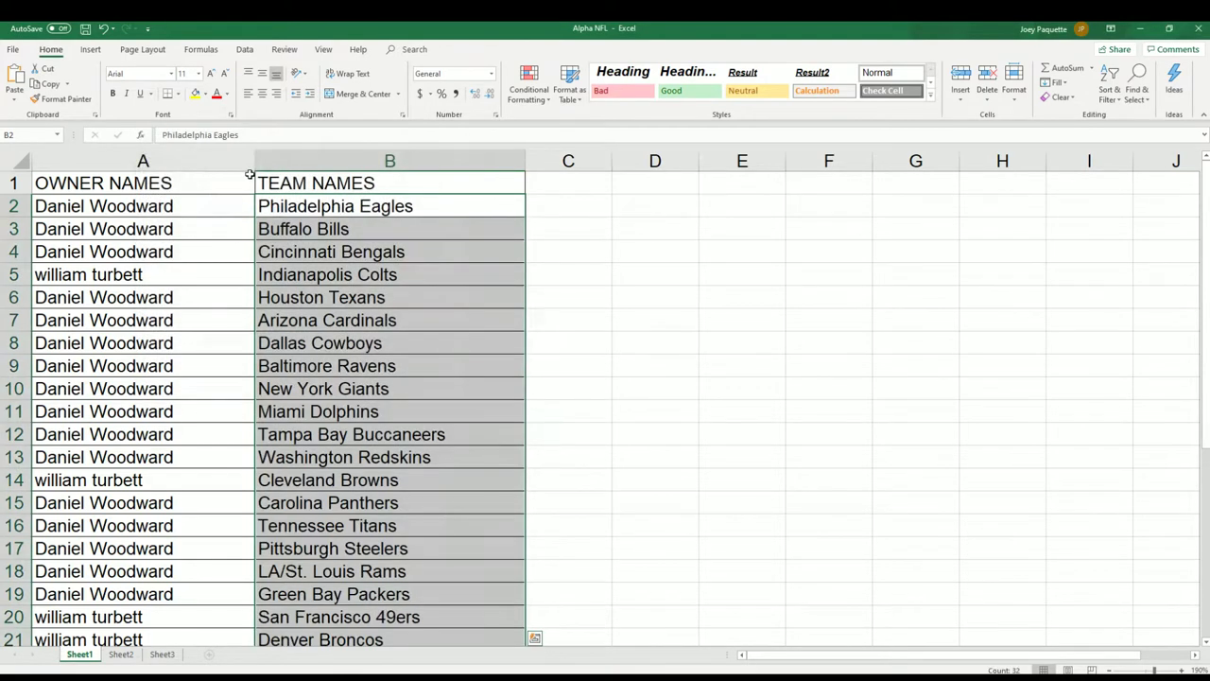
left_click(242, 157)
left_click_drag(255, 157, 187, 159)
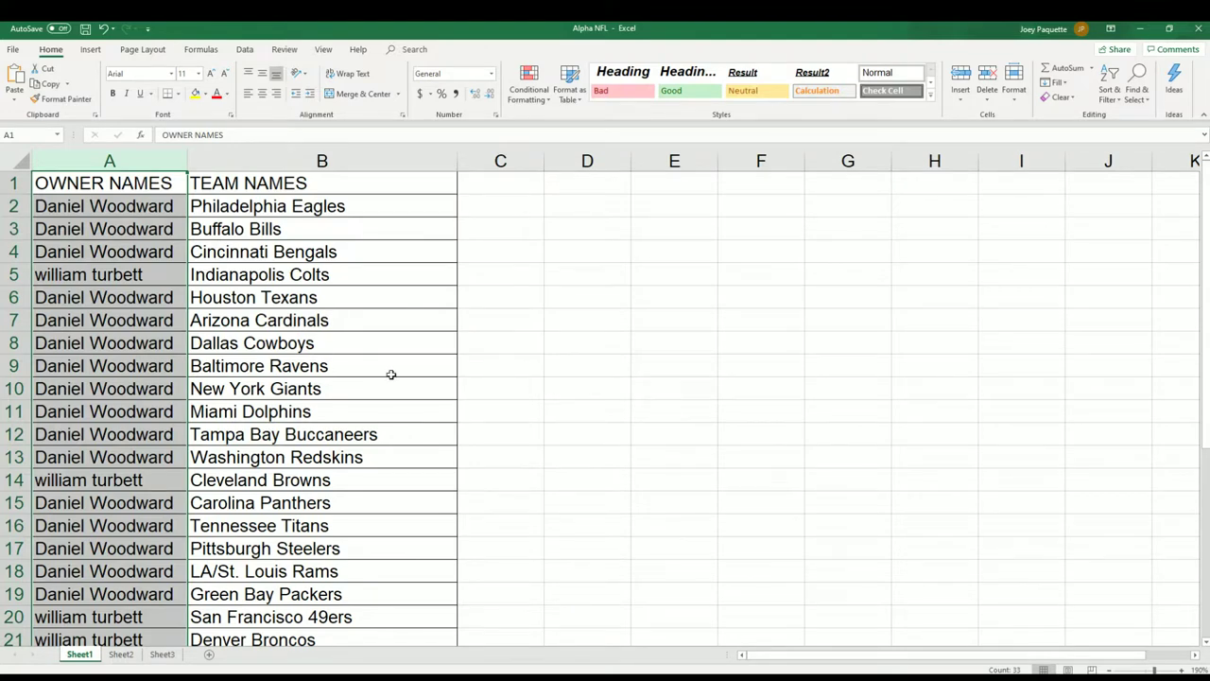
Scroll down to row 31 and back up to review the owner-team pairings.
scroll(392, 414, "down", 3)
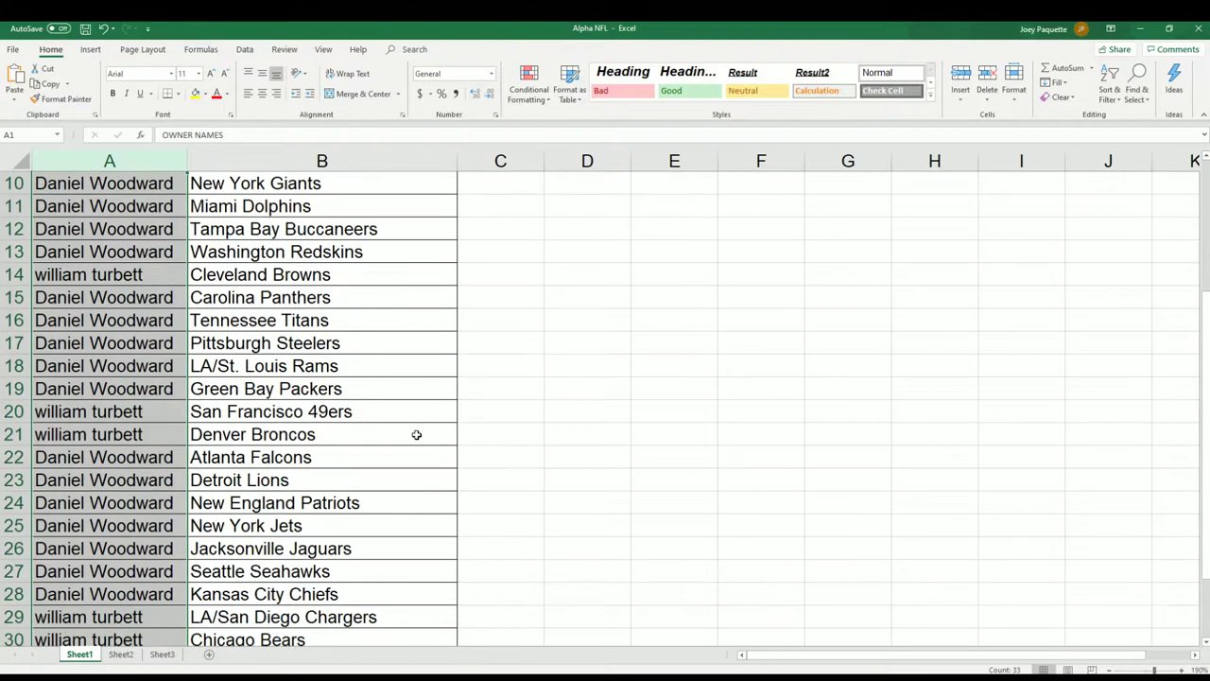
scroll(420, 444, "down", 2)
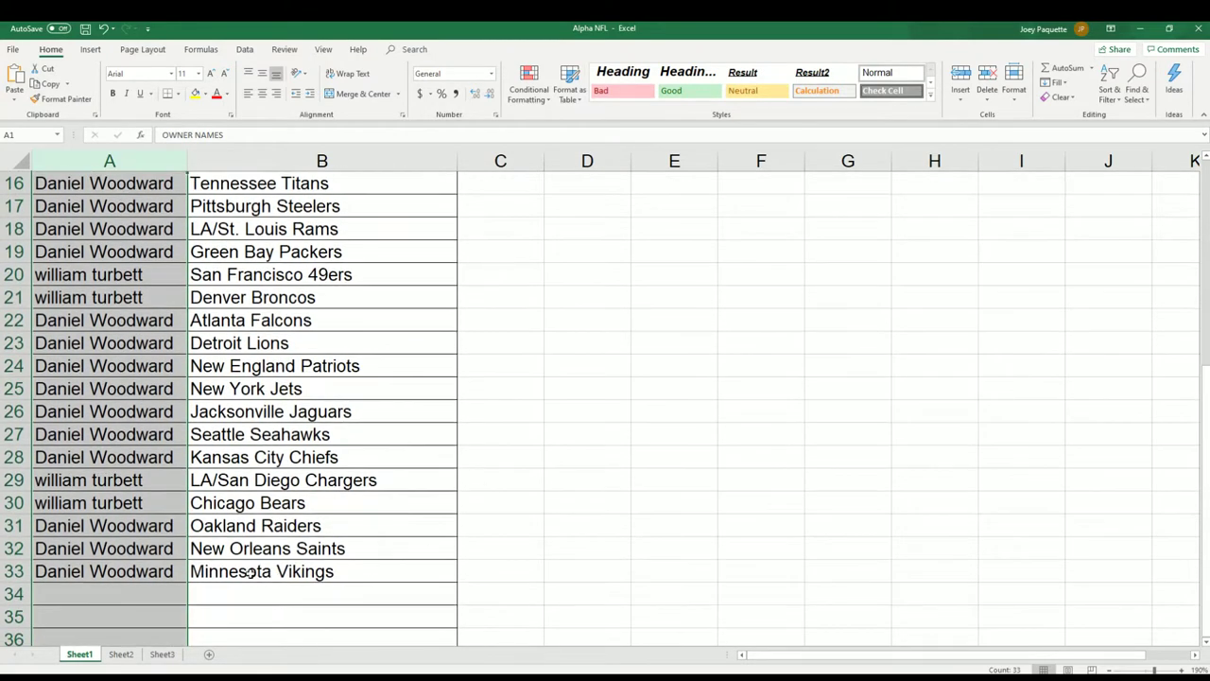
left_click(218, 526)
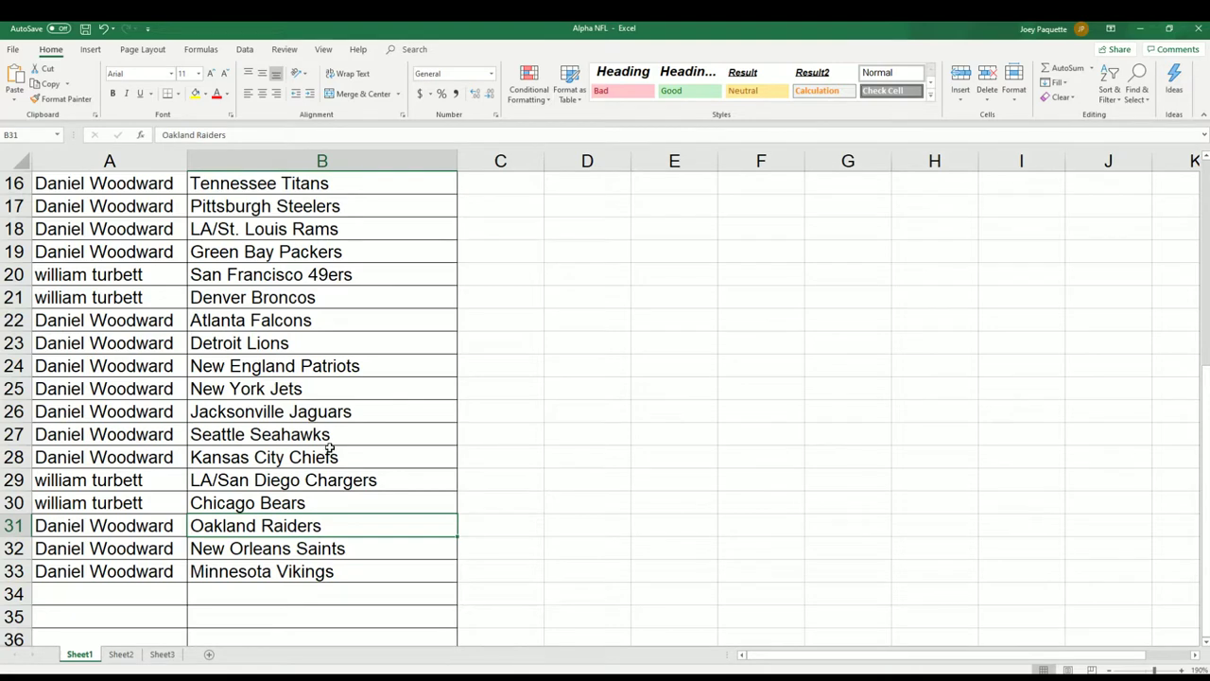
scroll(330, 447, "up", 1)
scroll(327, 448, "up", 2)
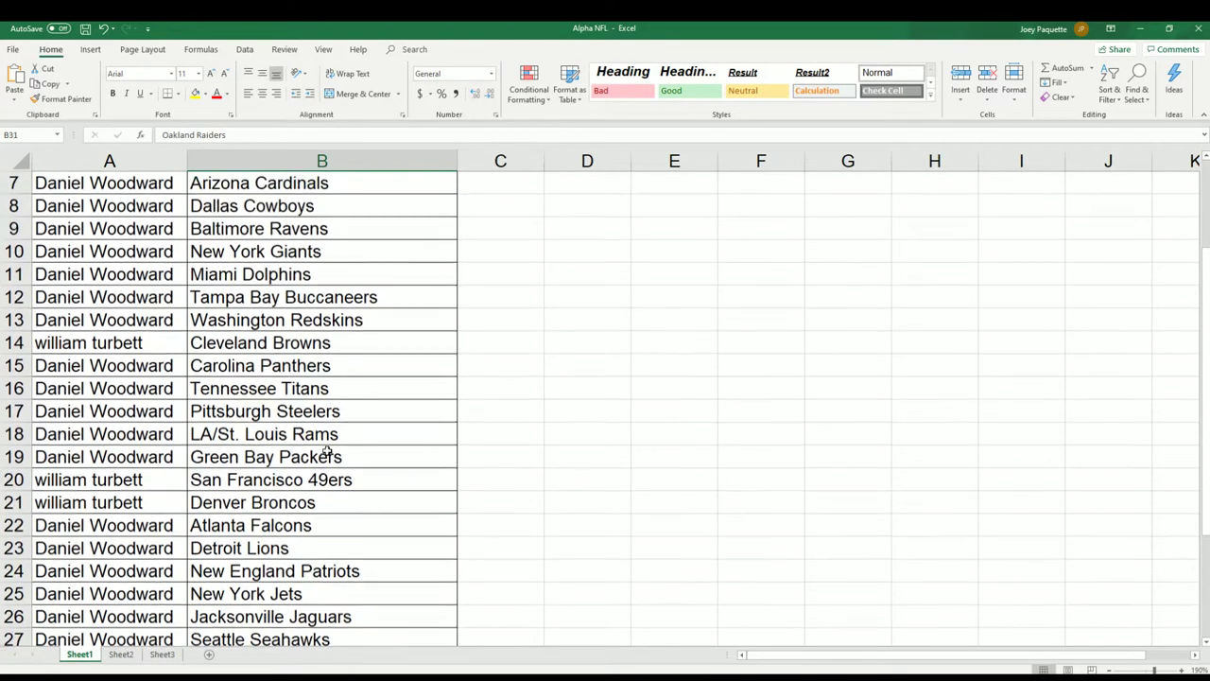
scroll(329, 454, "up", 1)
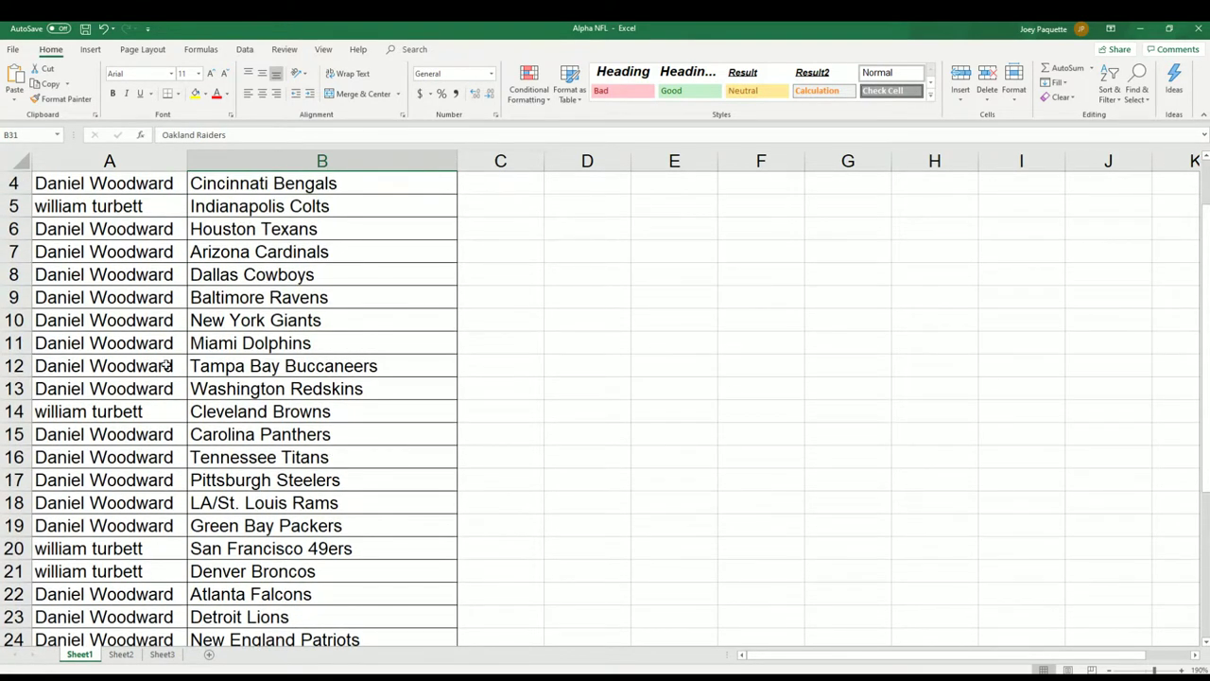
left_click(159, 320)
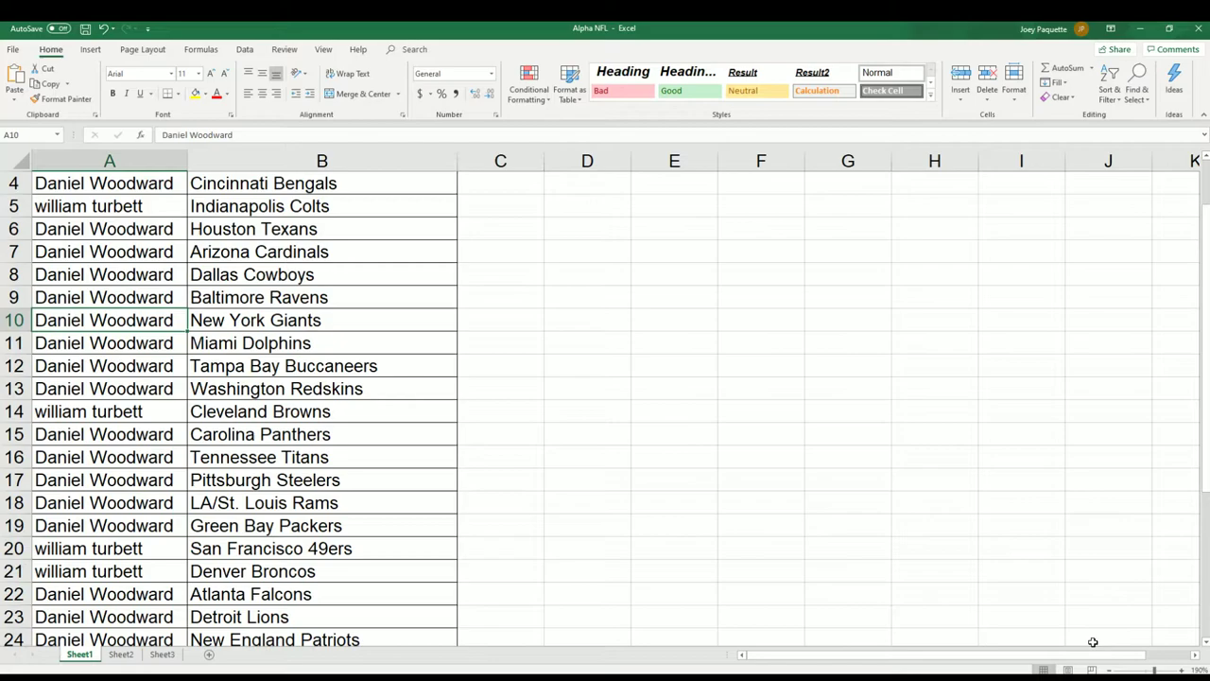
Zoom out five steps so rows 1 through 33 fit on screen.
left_click(1109, 670)
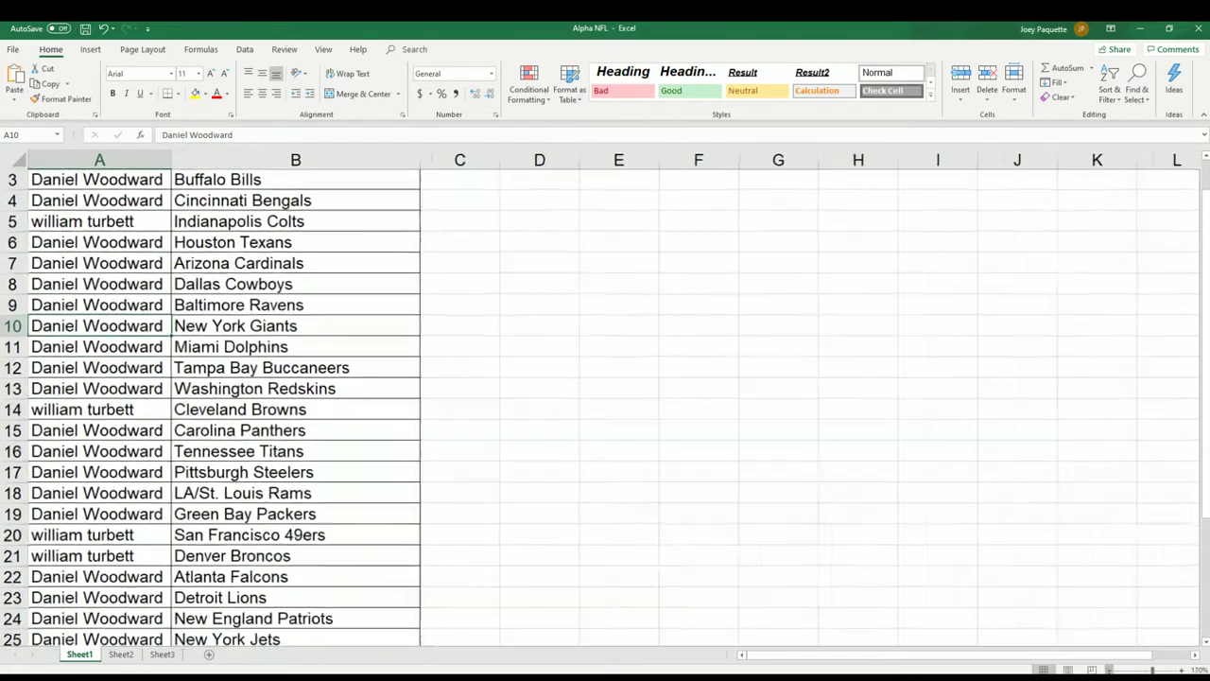
left_click(1110, 669)
left_click(1109, 669)
left_click(1109, 670)
left_click(1109, 669)
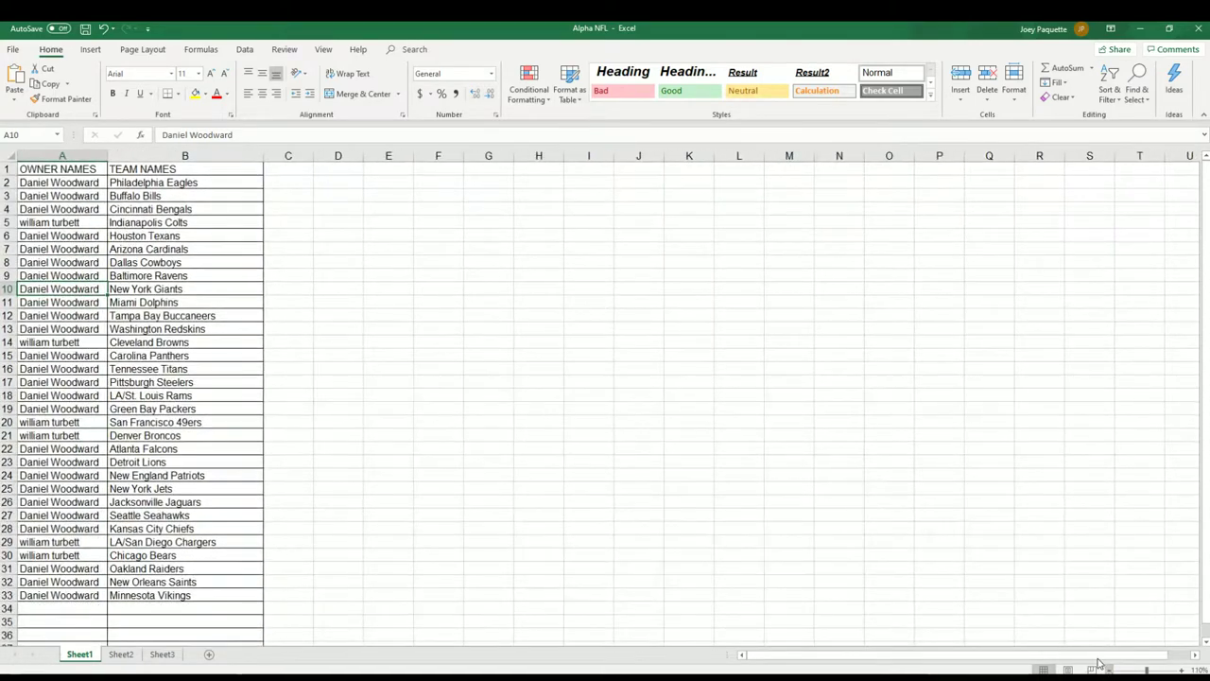